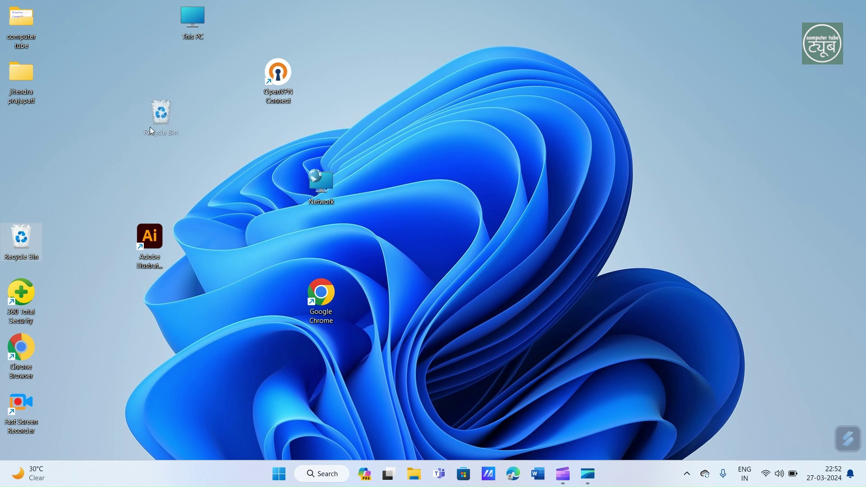
Move the 360 Total Security, computer tube and Chrome Browser icons to scattered spots on the desktop.
drag(35, 286, 73, 185)
drag(20, 14, 107, 68)
drag(34, 348, 141, 344)
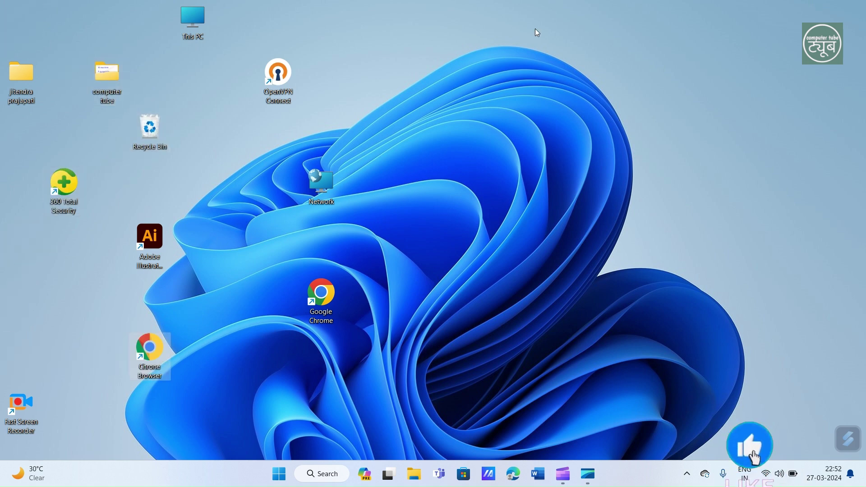
Change the desktop icons to the large size and set them back to medium.
right_click(334, 113)
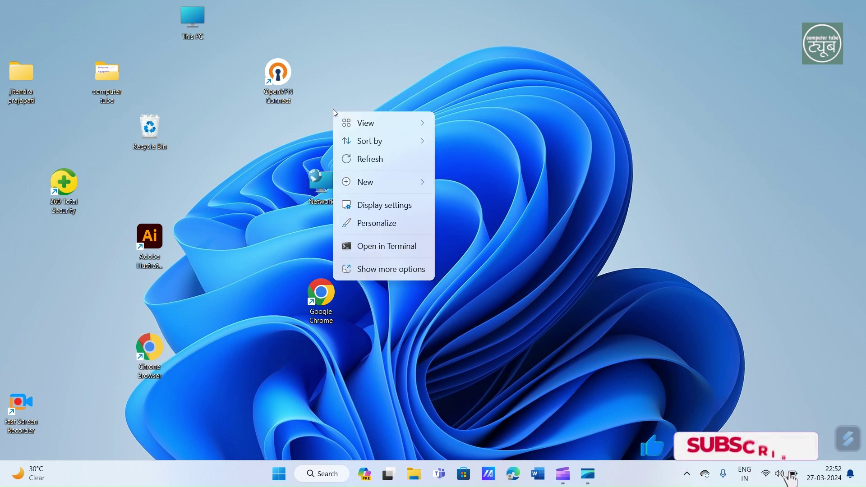
mouse_move(352, 130)
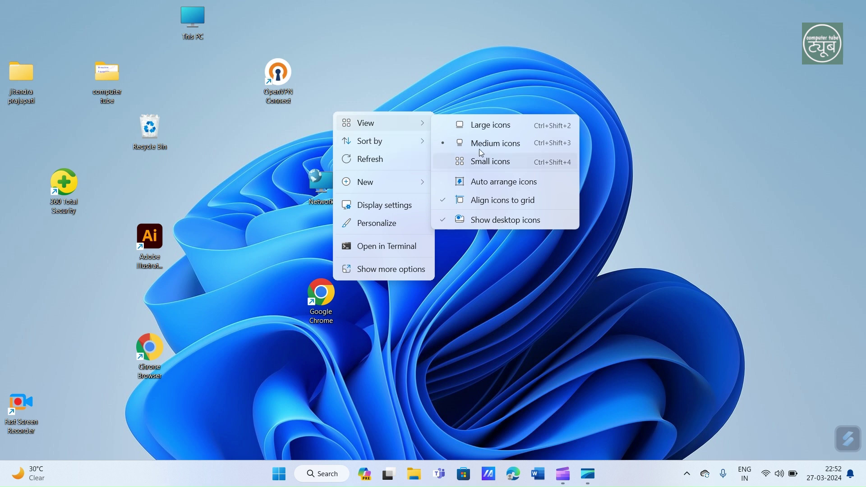
click(475, 127)
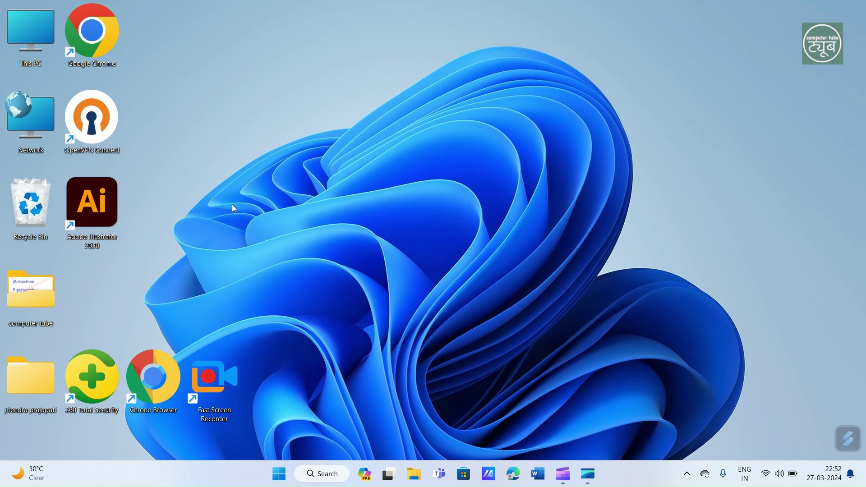
right_click(229, 120)
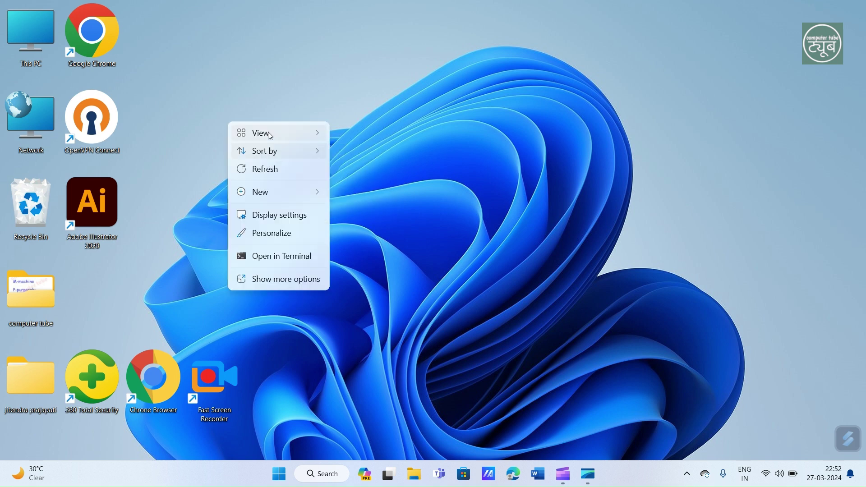
click(410, 149)
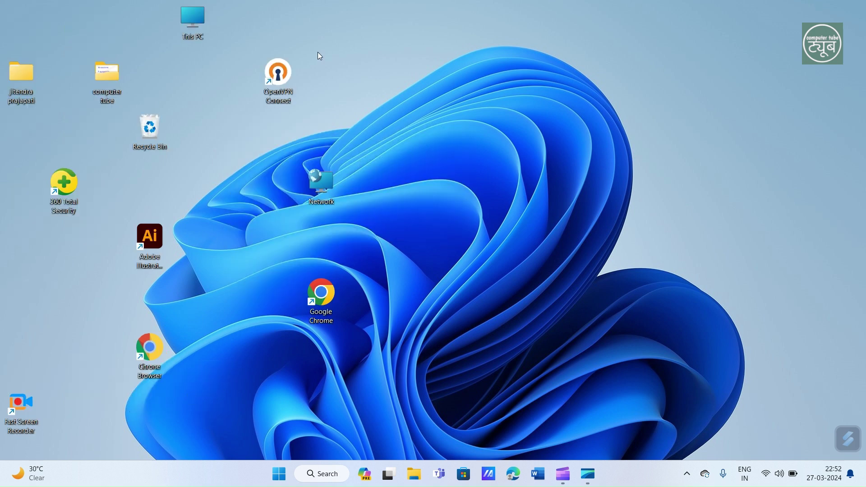
Change the desktop icons to the small size and return them to medium.
right_click(410, 149)
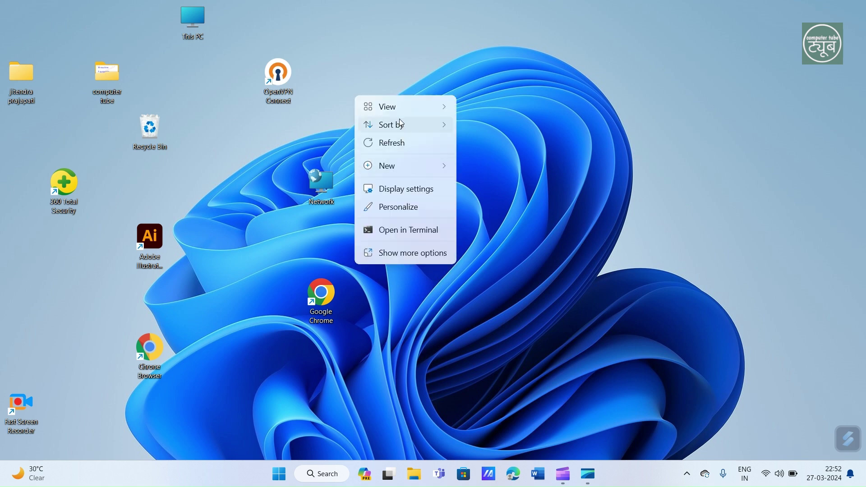
mouse_move(398, 107)
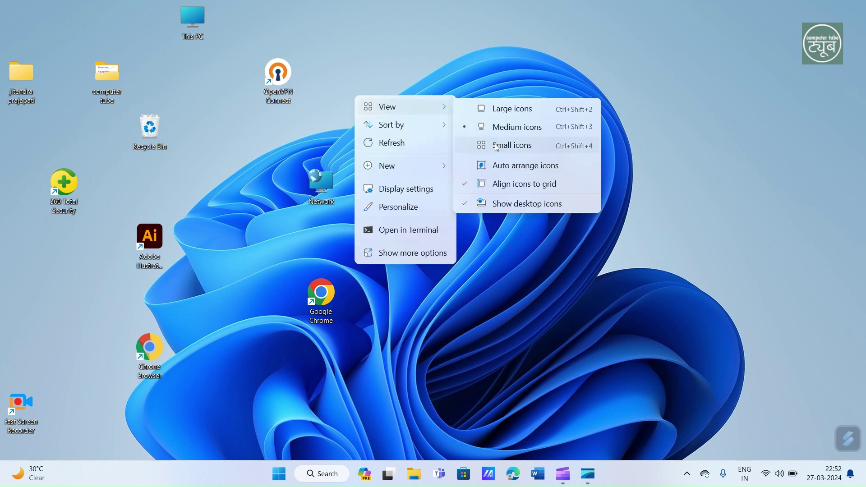
click(505, 128)
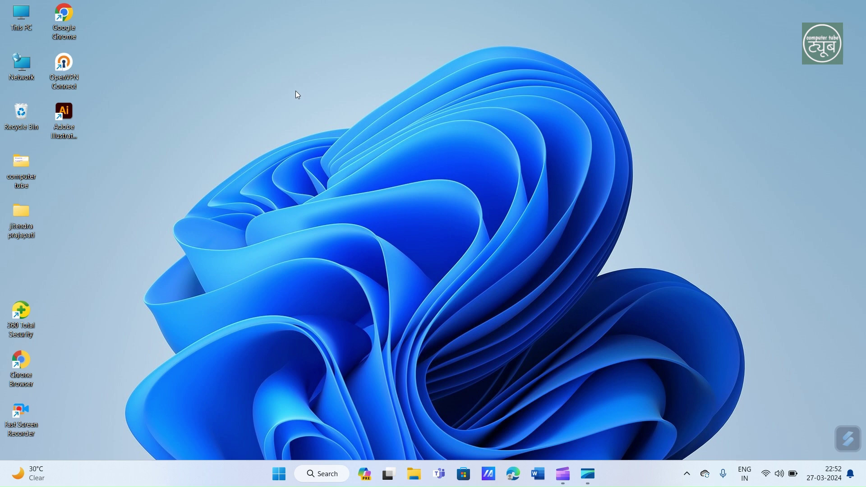
right_click(289, 88)
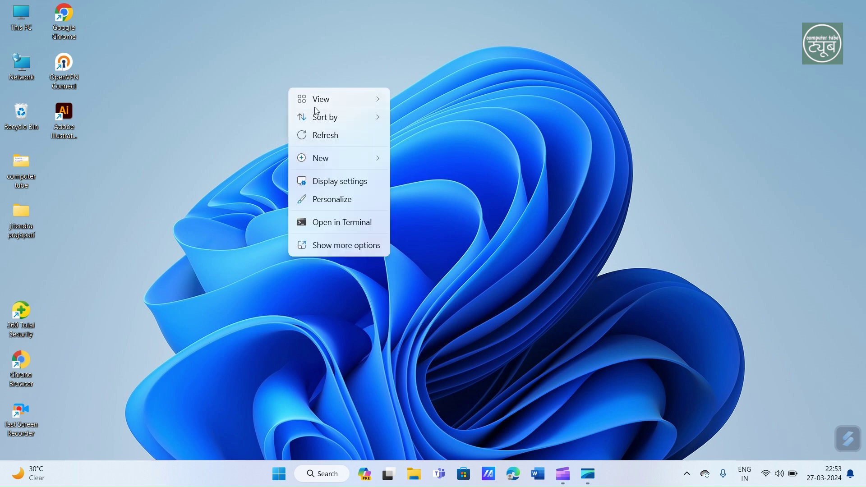
mouse_move(315, 105)
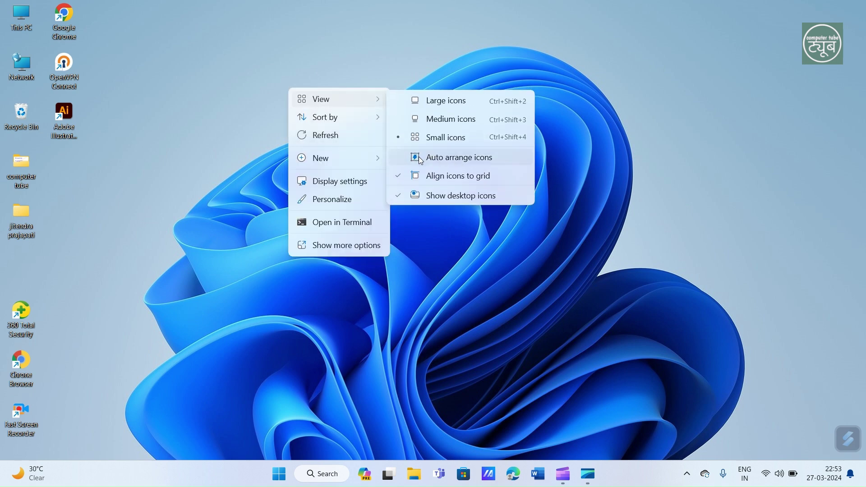
click(408, 118)
right_click(389, 73)
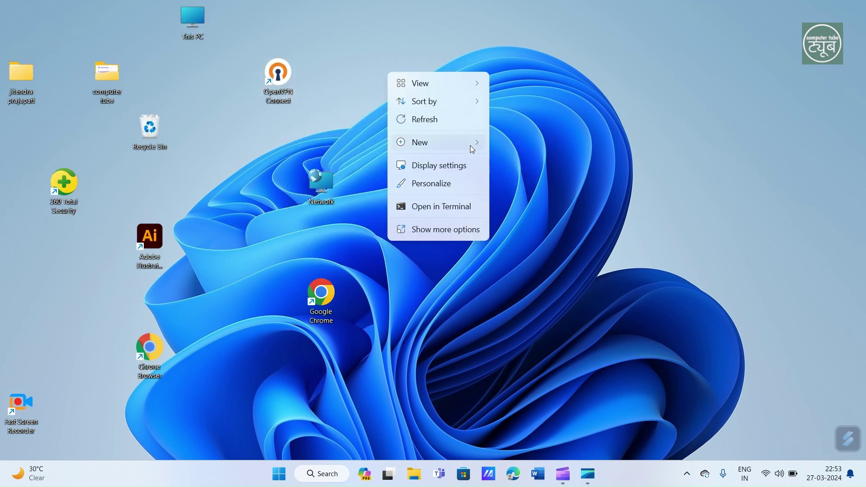
mouse_move(435, 81)
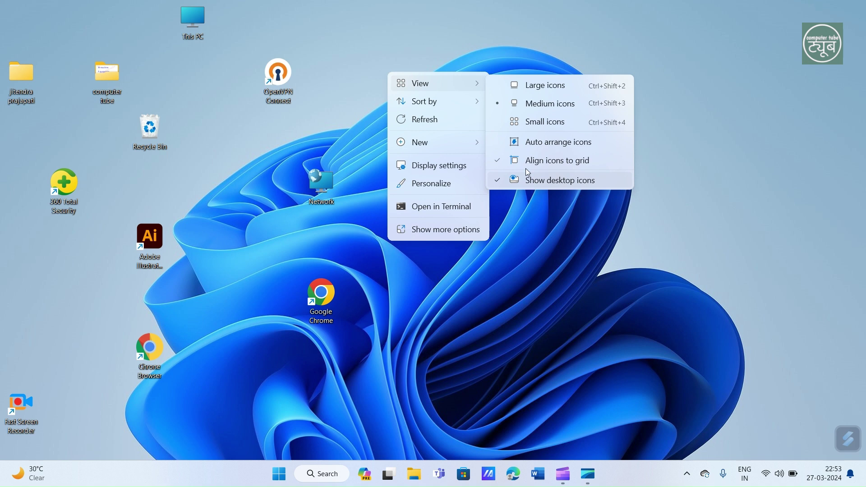
click(203, 119)
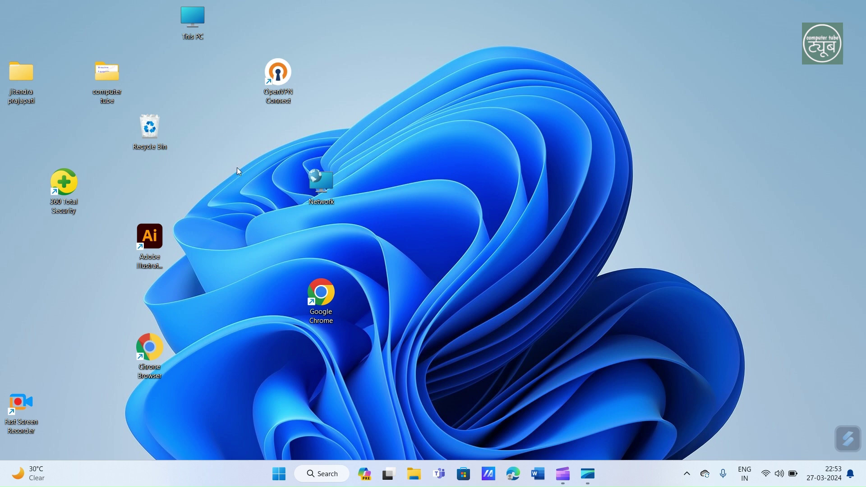
Turn on automatic arrangement for the scattered desktop icons.
right_click(410, 82)
mouse_move(437, 101)
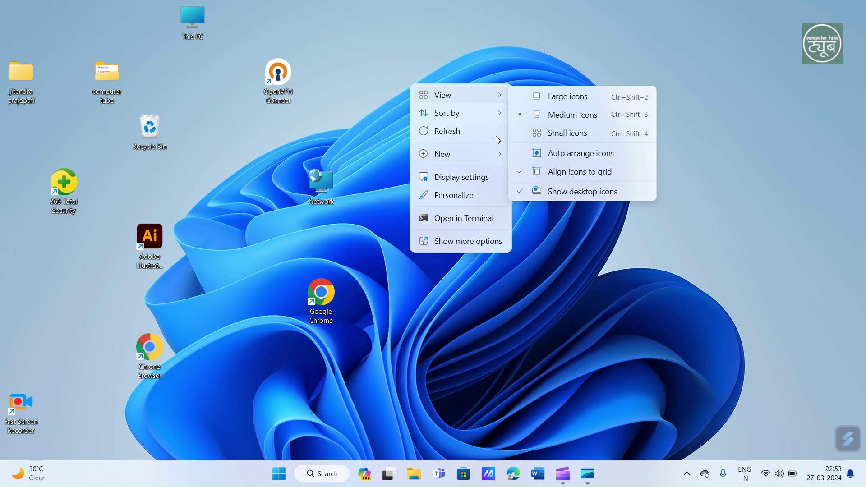
click(526, 156)
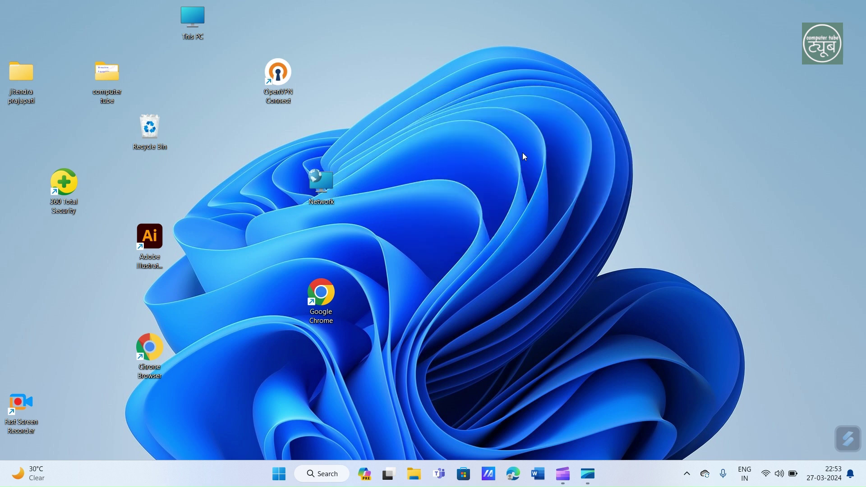
Hide all icons on the desktop and show them again.
right_click(302, 103)
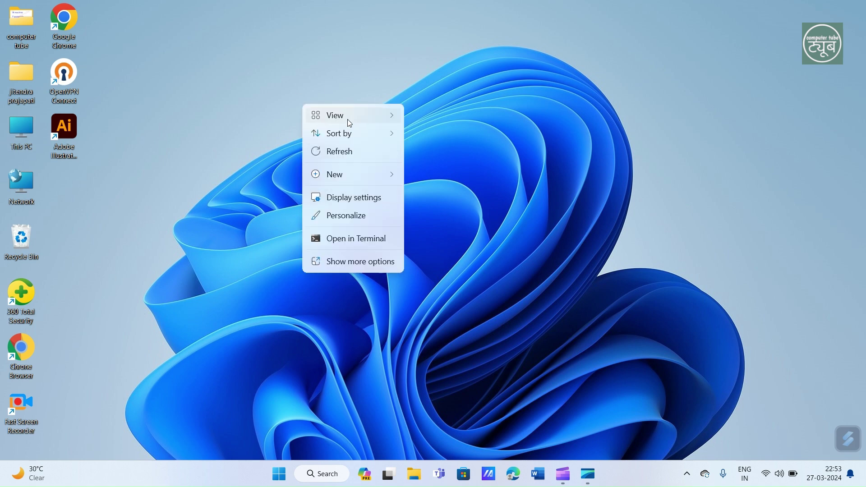
mouse_move(350, 120)
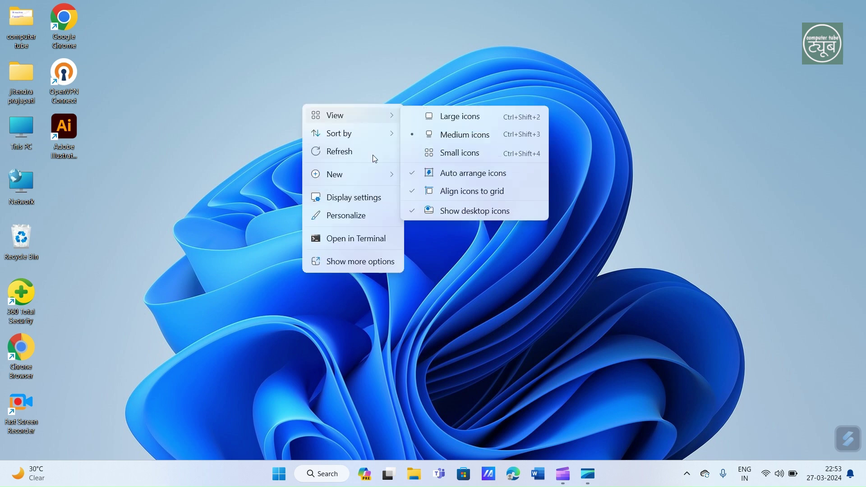
click(466, 198)
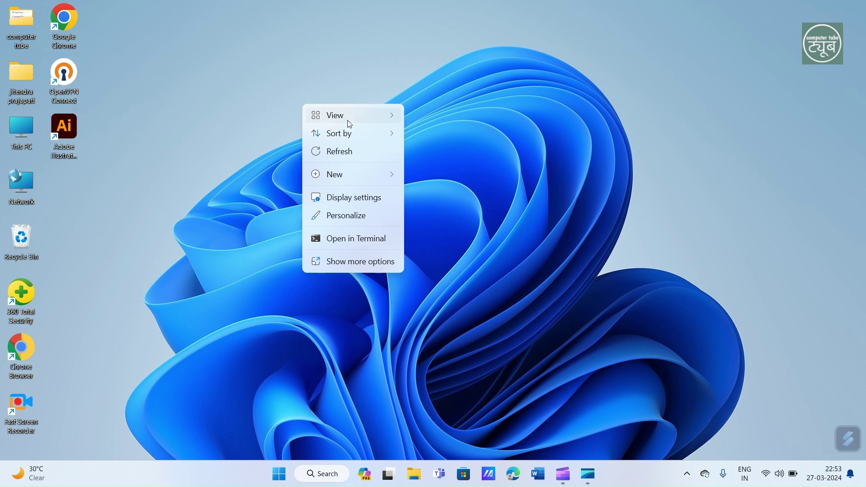
mouse_move(348, 120)
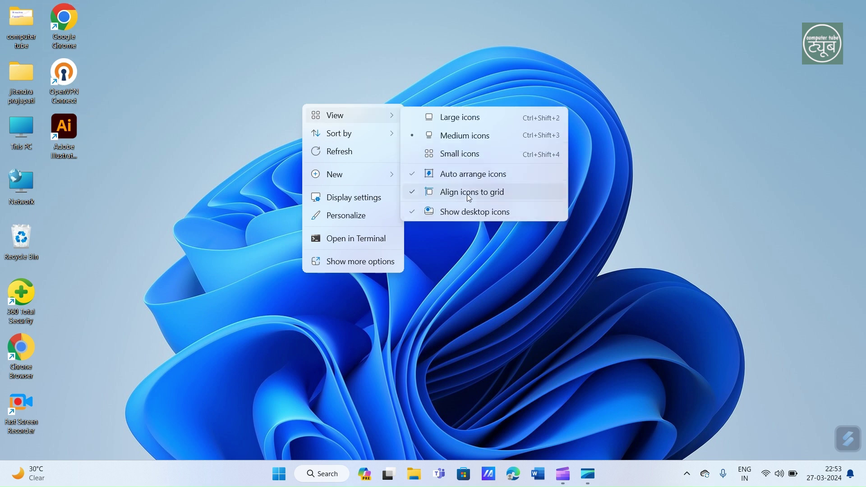
click(412, 216)
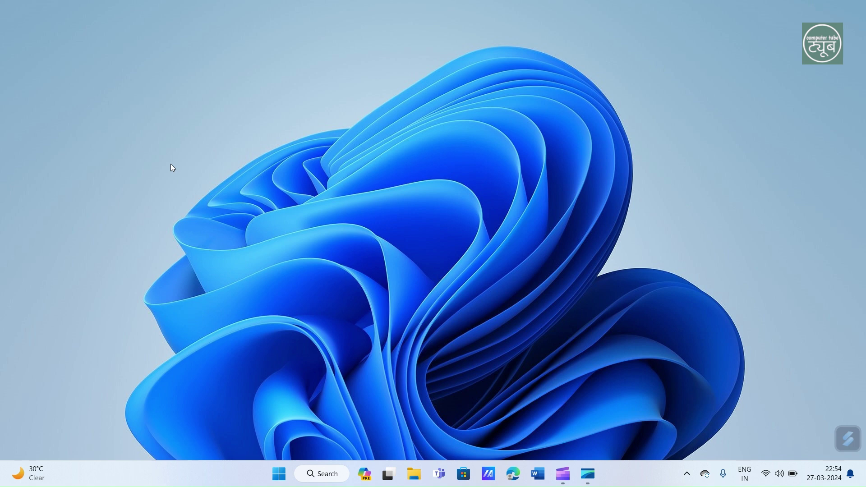
right_click(135, 127)
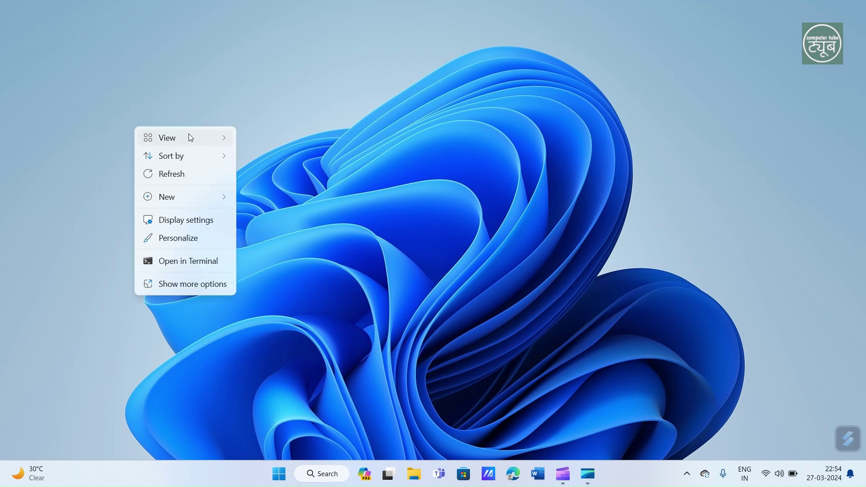
mouse_move(189, 135)
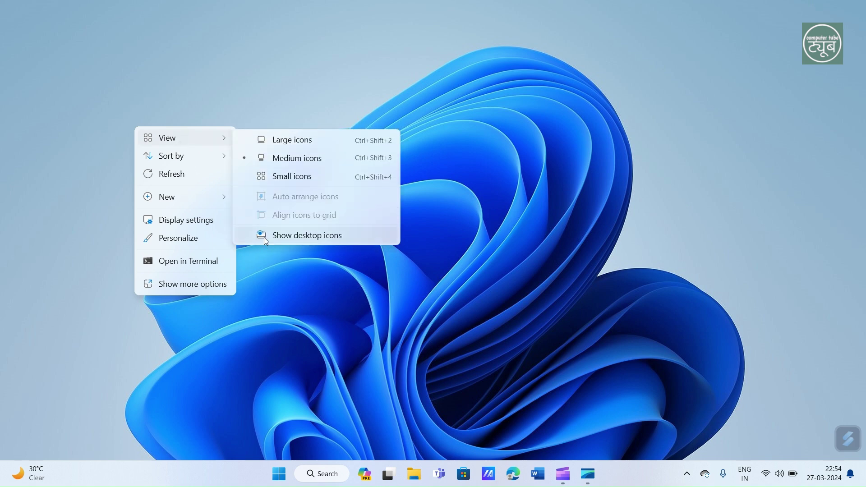
click(245, 238)
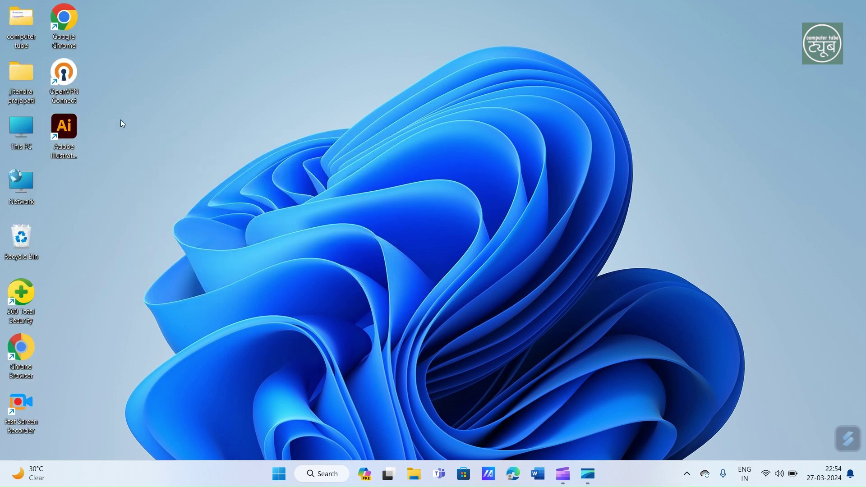
Sort the desktop icons by name.
right_click(161, 131)
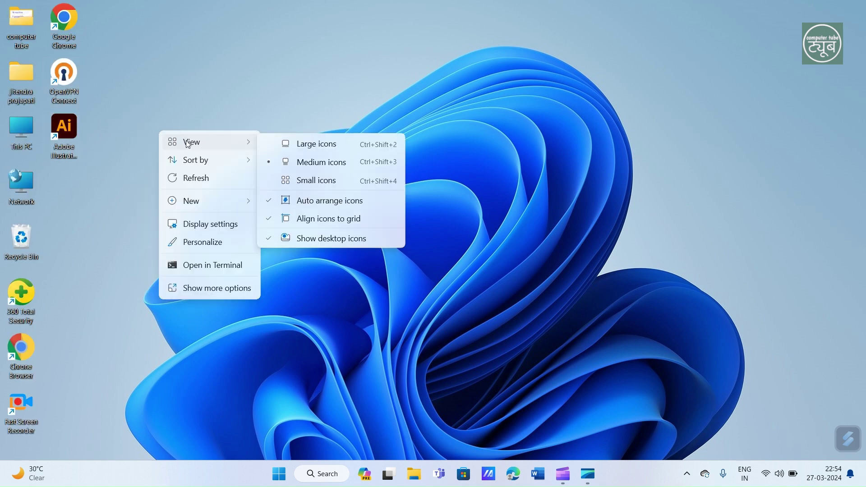
mouse_move(196, 160)
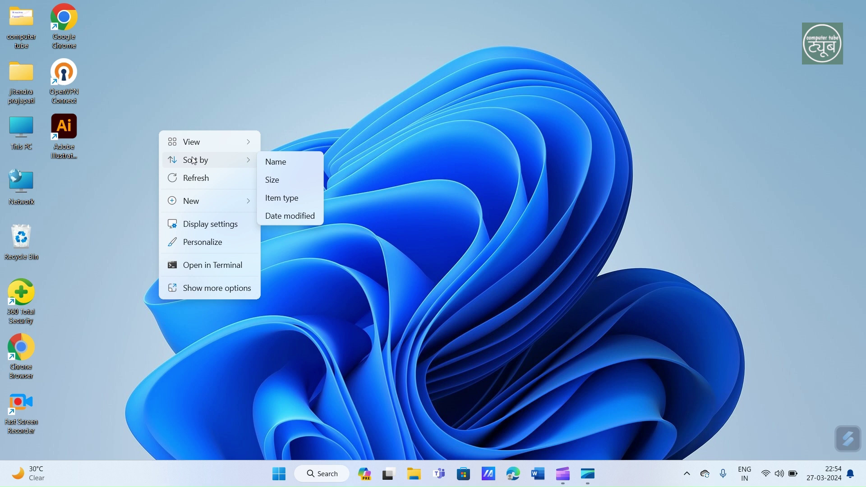
click(273, 167)
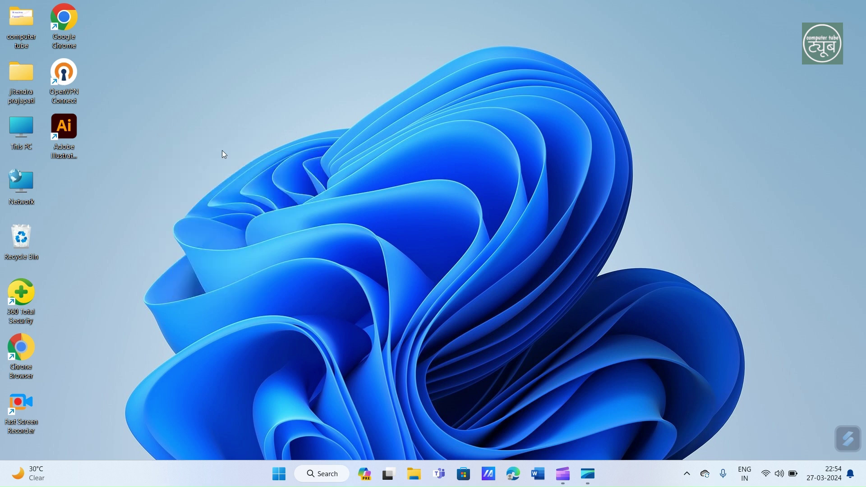
Sort the desktop icons by size.
right_click(191, 120)
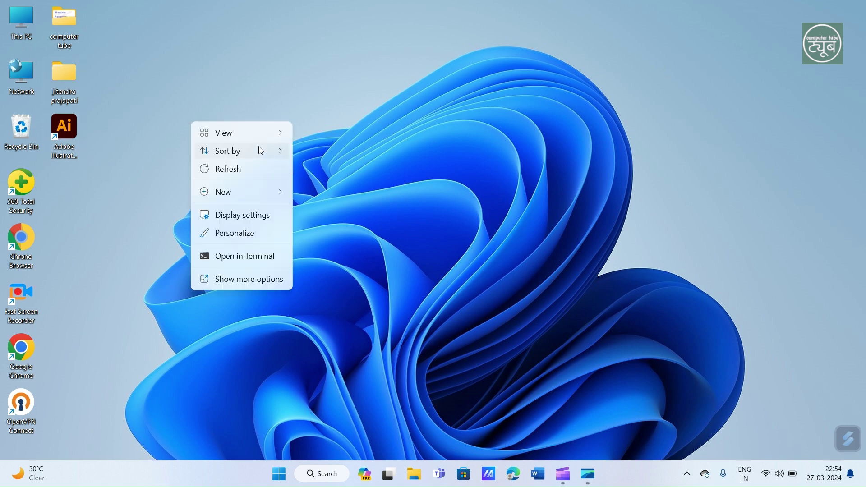
mouse_move(287, 158)
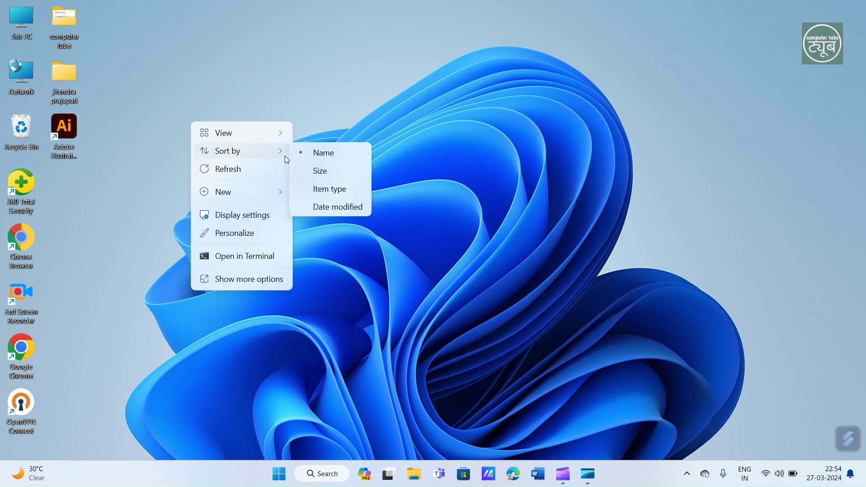
click(332, 169)
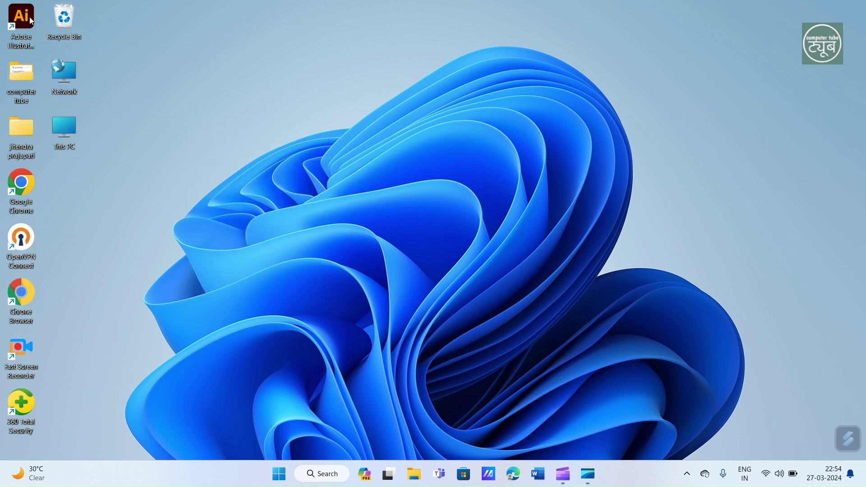
Sort the desktop icons by item type.
right_click(278, 98)
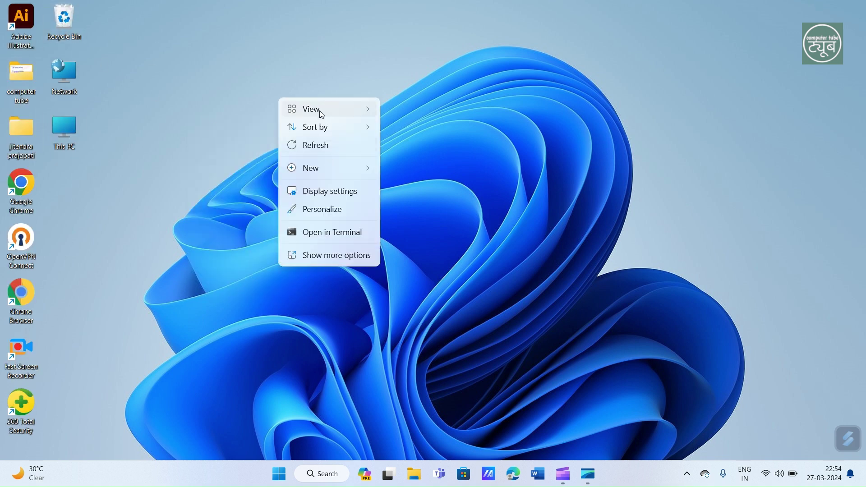
mouse_move(321, 128)
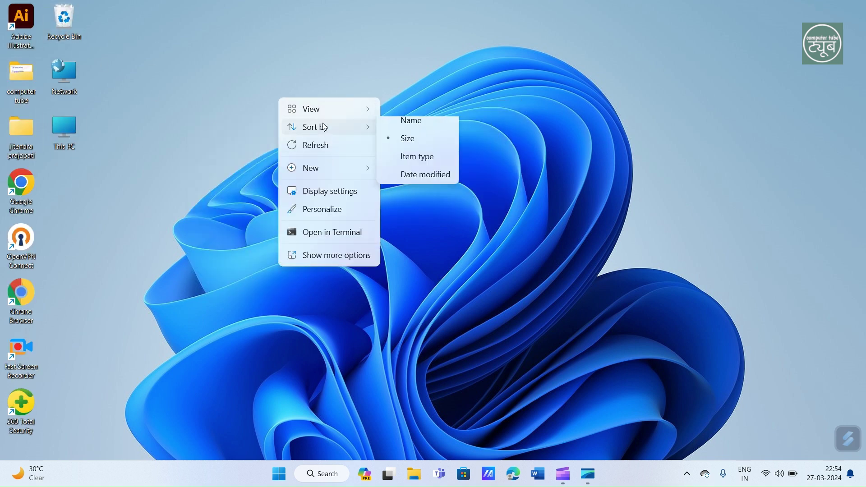
click(401, 166)
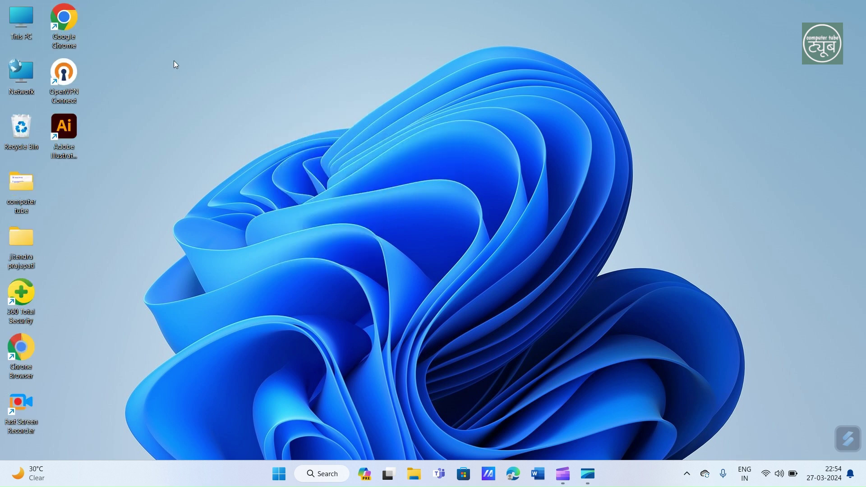
Sort the desktop icons by date modified.
right_click(239, 95)
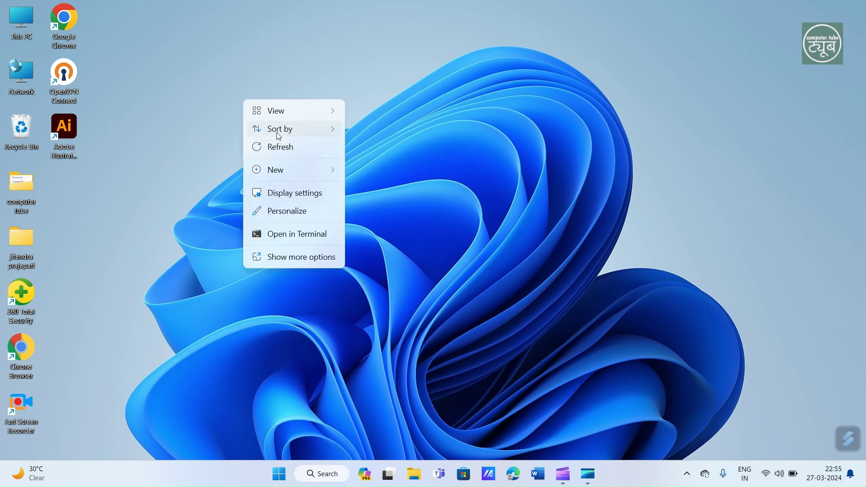
mouse_move(279, 136)
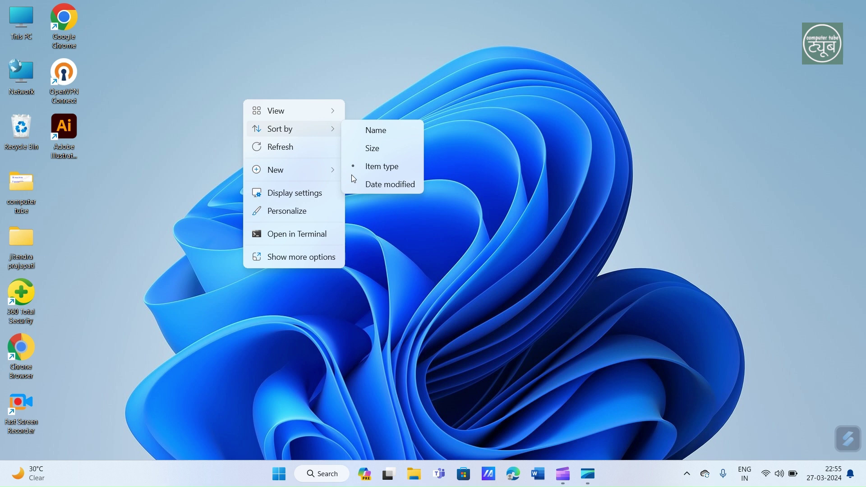
click(383, 185)
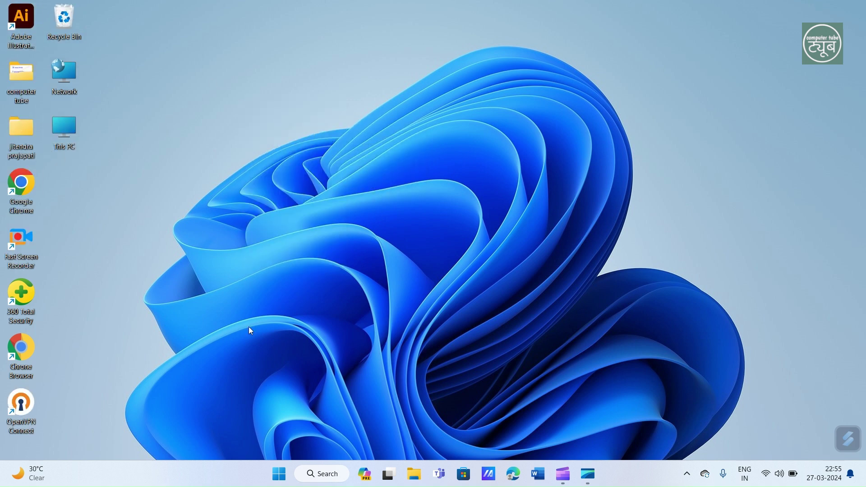
Return the desktop icons to sorting by item type.
right_click(172, 120)
mouse_move(212, 149)
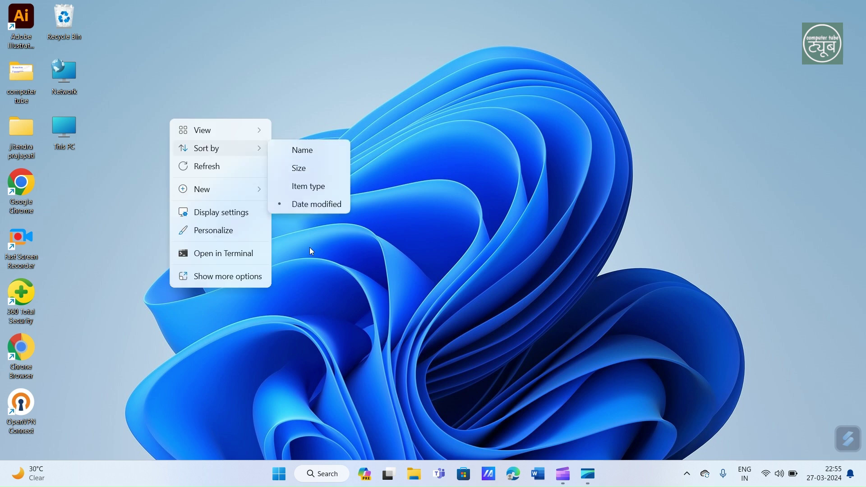
click(293, 188)
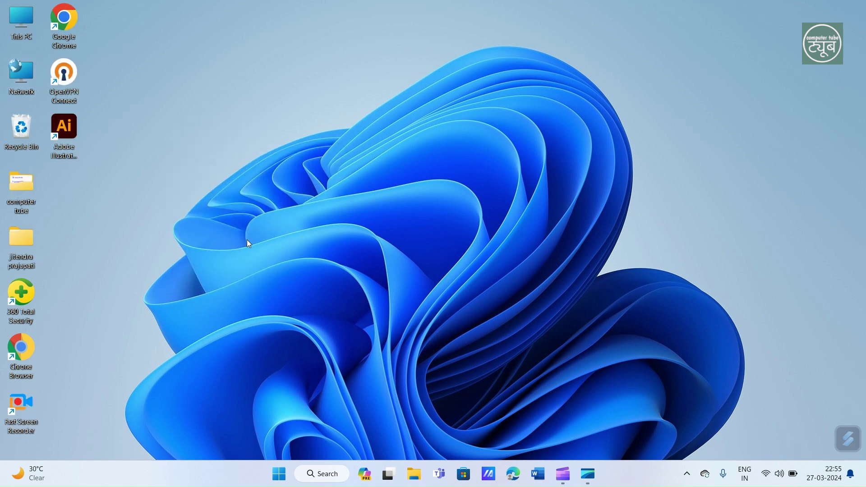
Refresh the desktop three times in a row.
right_click(212, 86)
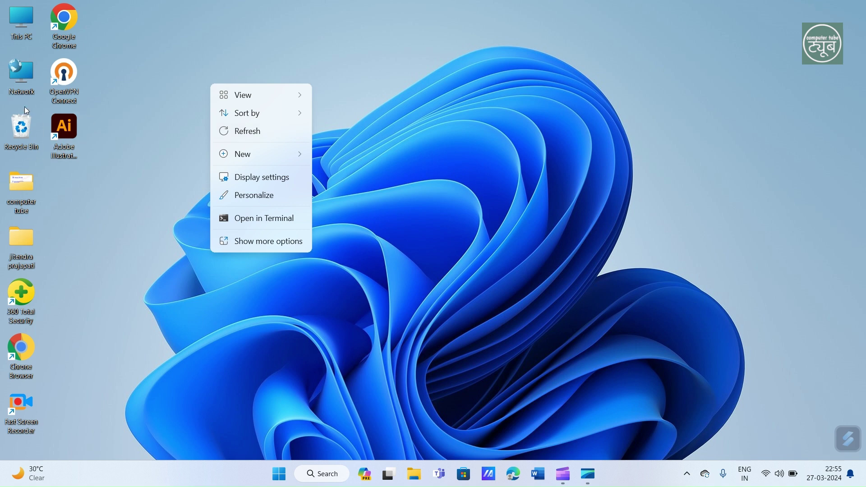
mouse_move(263, 117)
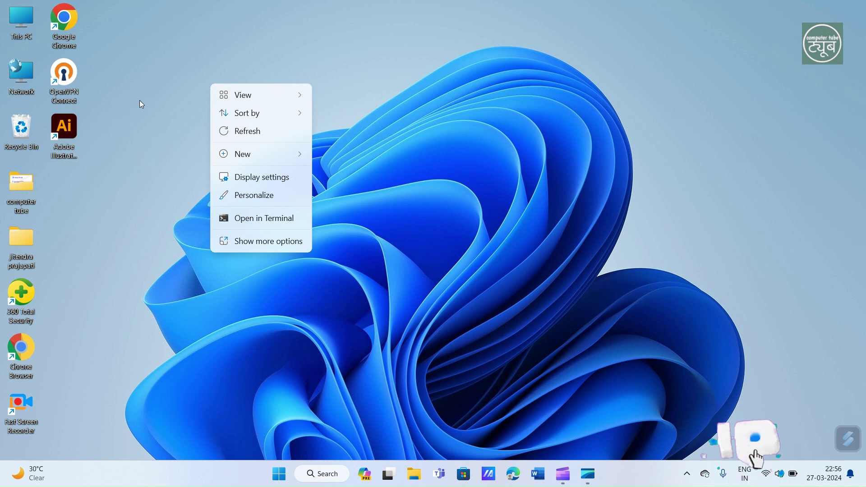
click(224, 131)
right_click(191, 92)
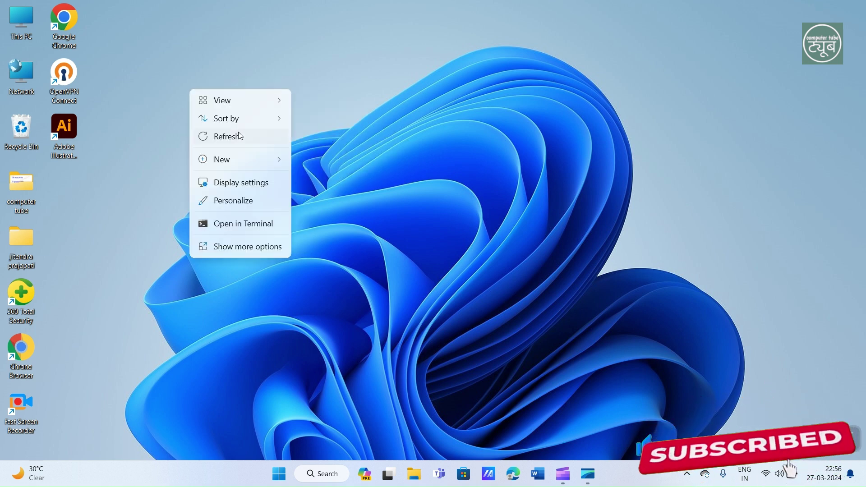
click(225, 133)
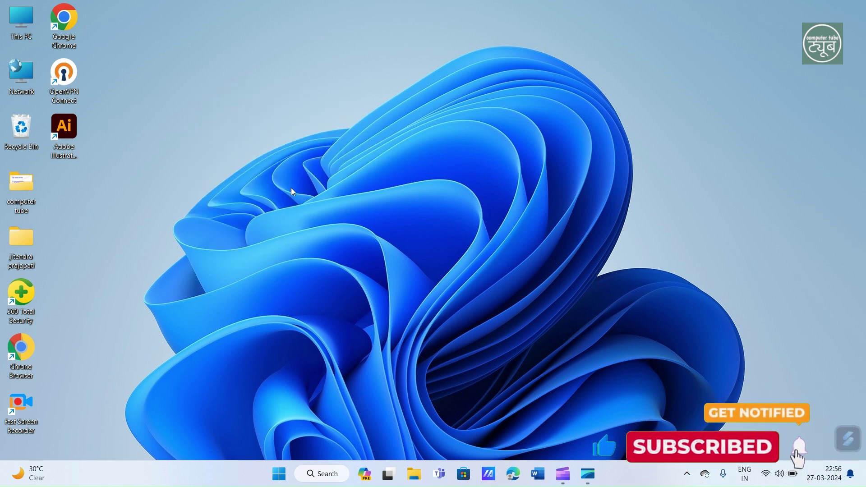
right_click(198, 93)
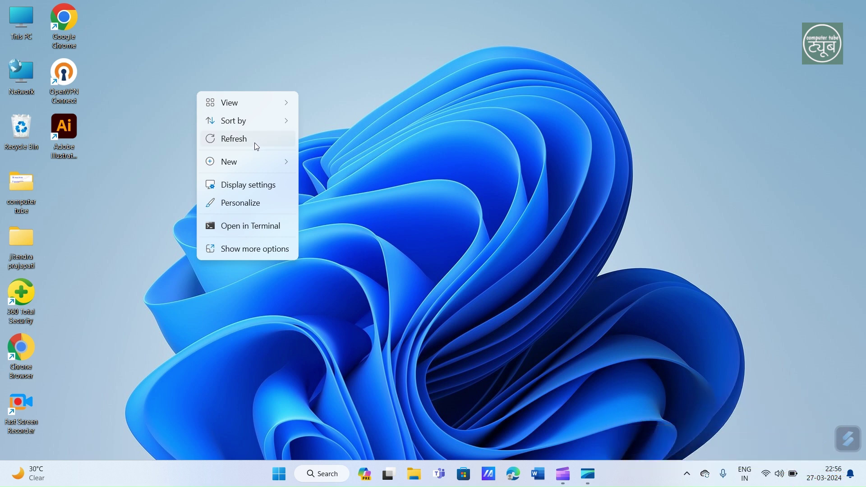
click(256, 148)
right_click(262, 154)
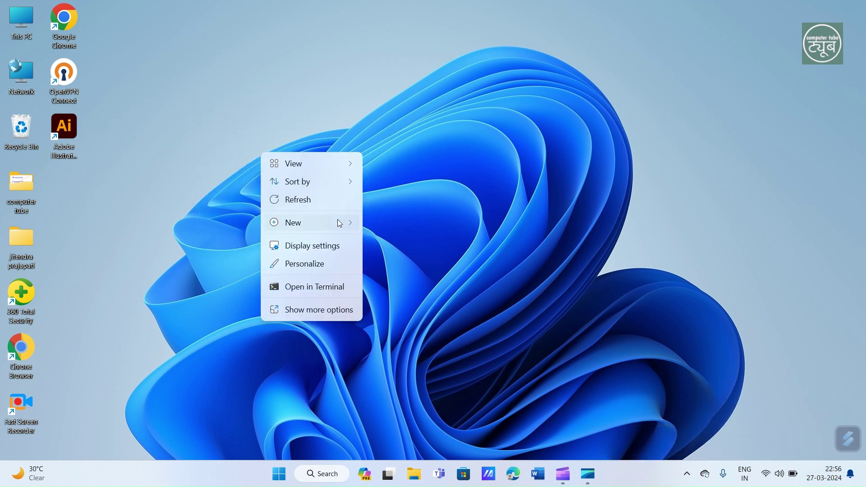
mouse_move(306, 221)
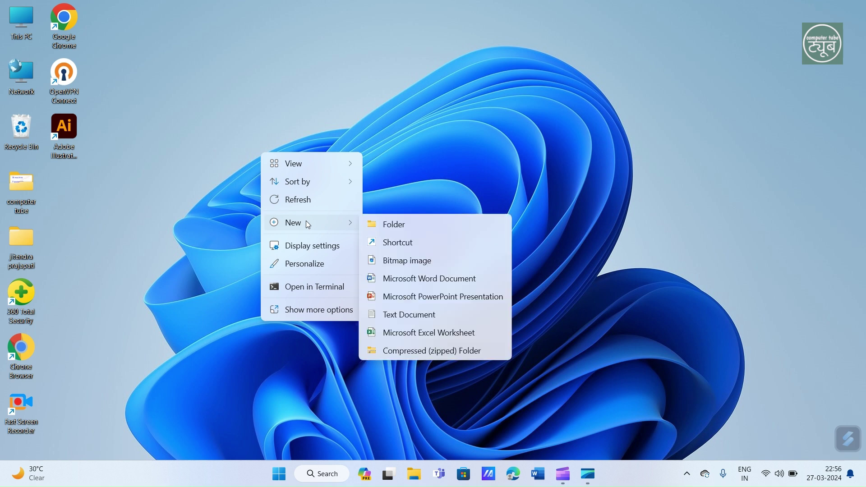
click(252, 71)
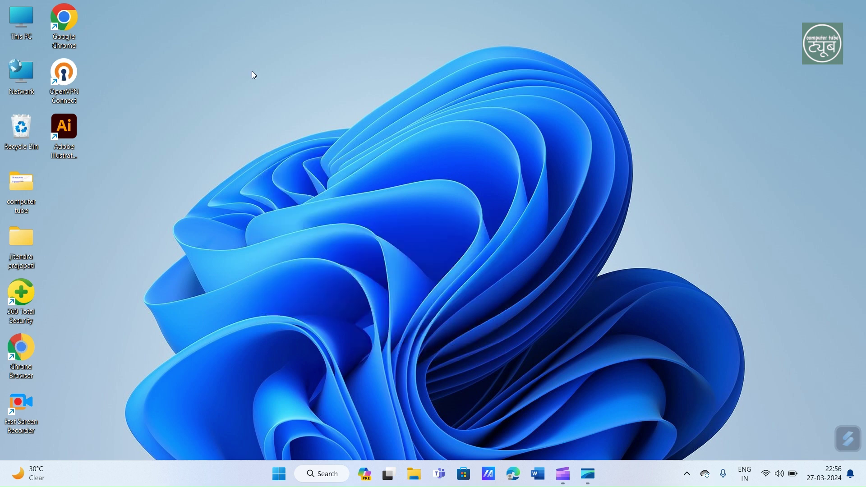
Create a new folder on the desktop.
right_click(314, 152)
mouse_move(361, 221)
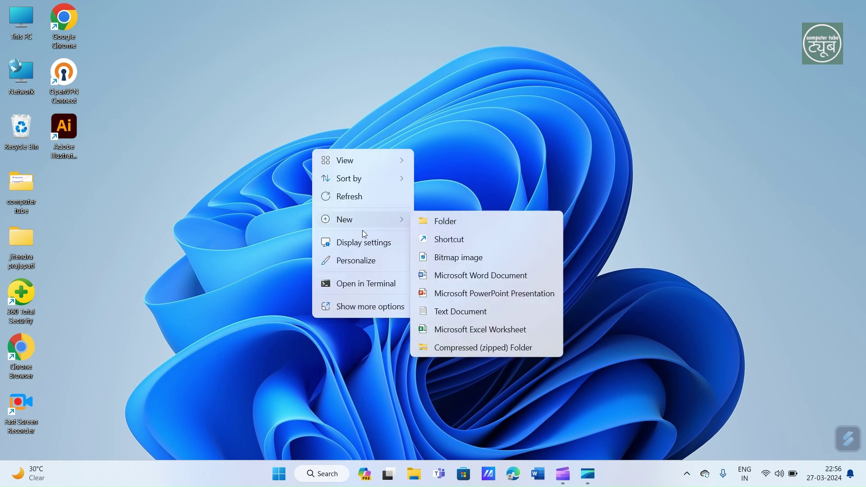
click(443, 223)
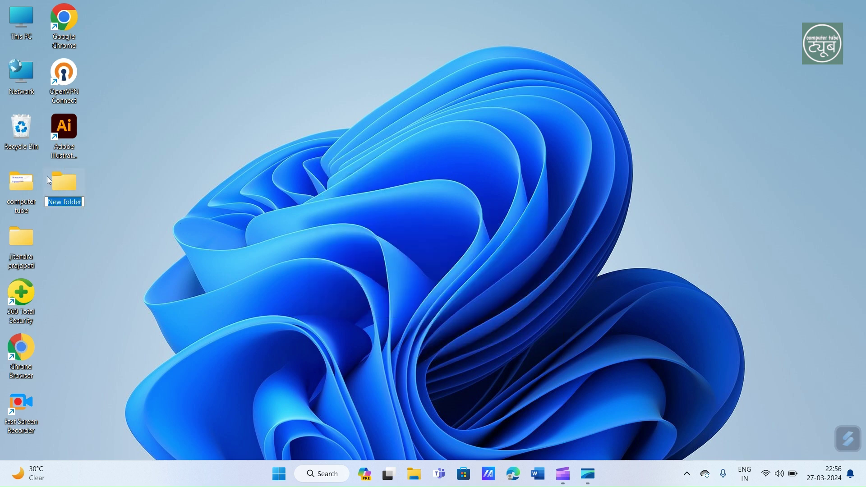
click(79, 201)
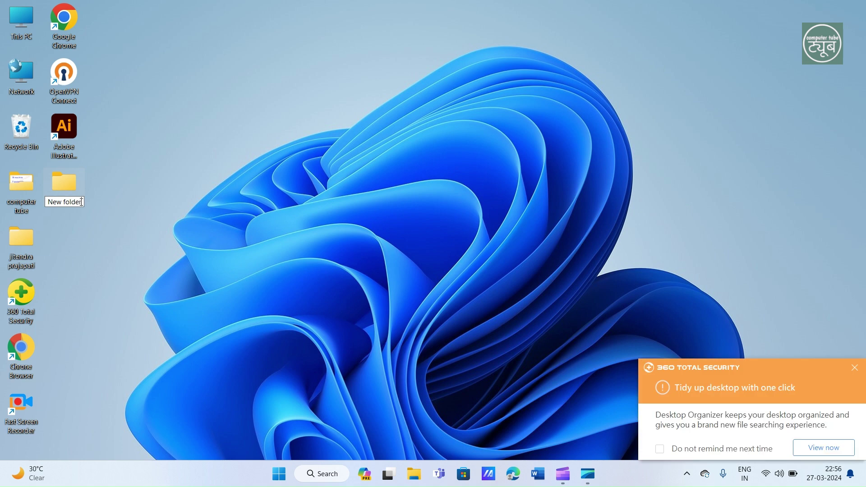
key(BackSpace)
key(BackSpace)
key(BackSpace)
key(BackSpace)
key(BackSpace)
key(BackSpace)
key(BackSpace)
key(BackSpace)
key(BackSpace)
key(BackSpace)
key(ctrl+z)
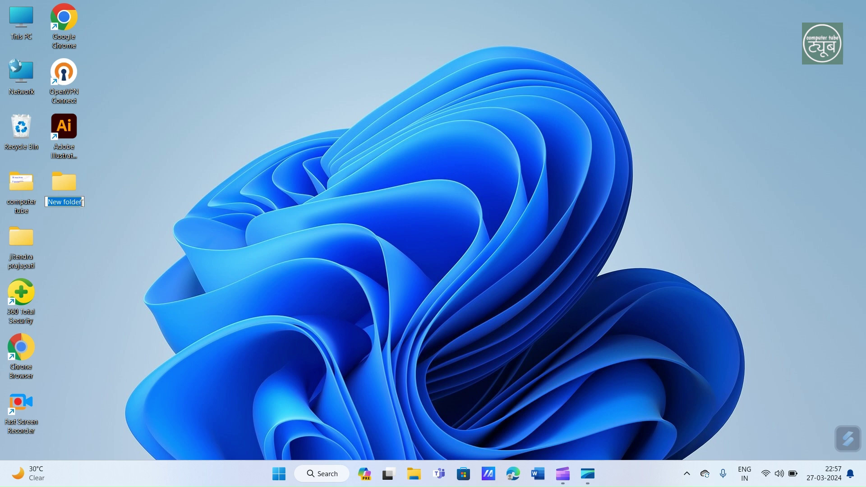
Replace the new folder's default name with "ct" and confirm it.
click(82, 202)
key(BackSpace)
key(BackSpace)
key(BackSpace)
key(BackSpace)
key(BackSpace)
key(BackSpace)
key(BackSpace)
key(BackSpace)
key(BackSpace)
key(BackSpace)
text(dc)
key(BackSpace)
key(BackSpace)
text(ct)
key(backslash)
key(Return)
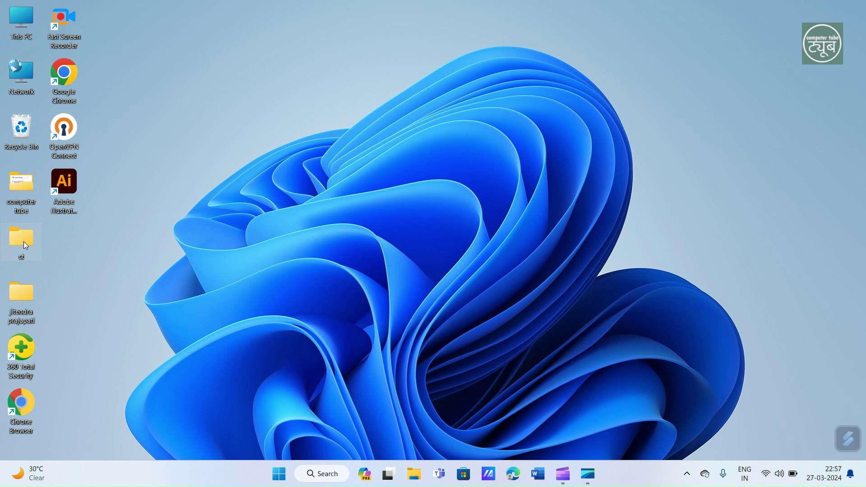
mouse_move(23, 242)
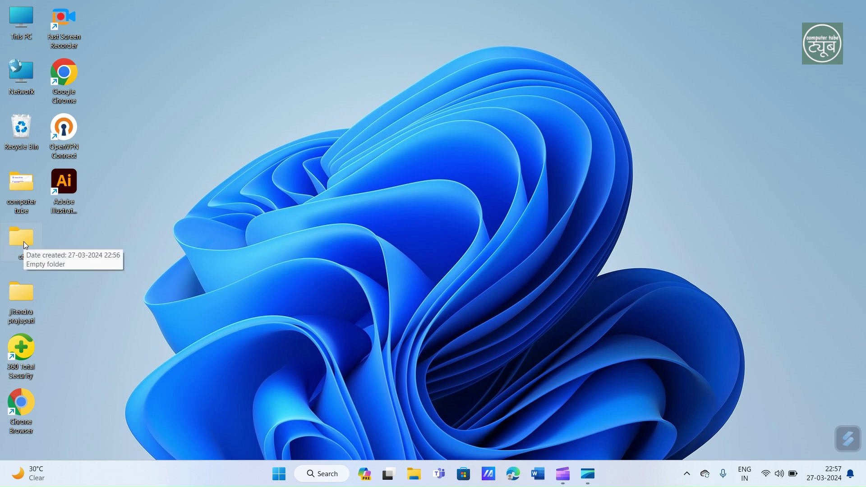
drag(90, 236, 90, 236)
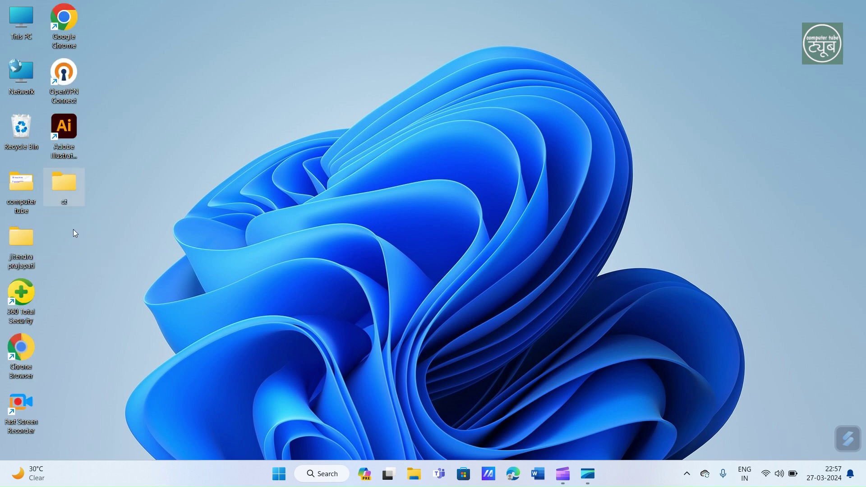
right_click(66, 193)
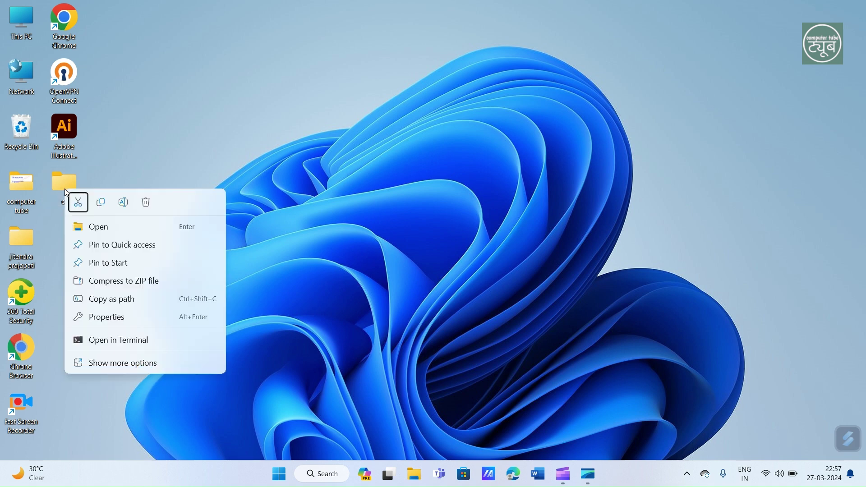
click(111, 168)
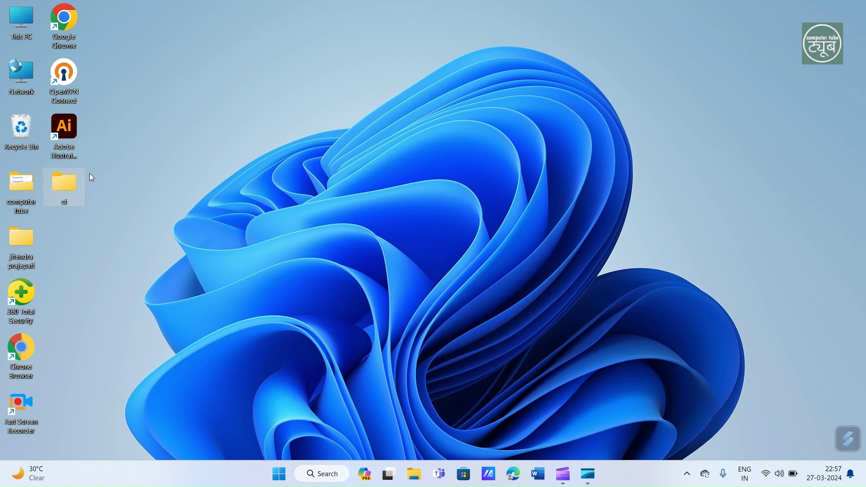
Try to rename the "ct" folder as "computer tube".
right_click(66, 191)
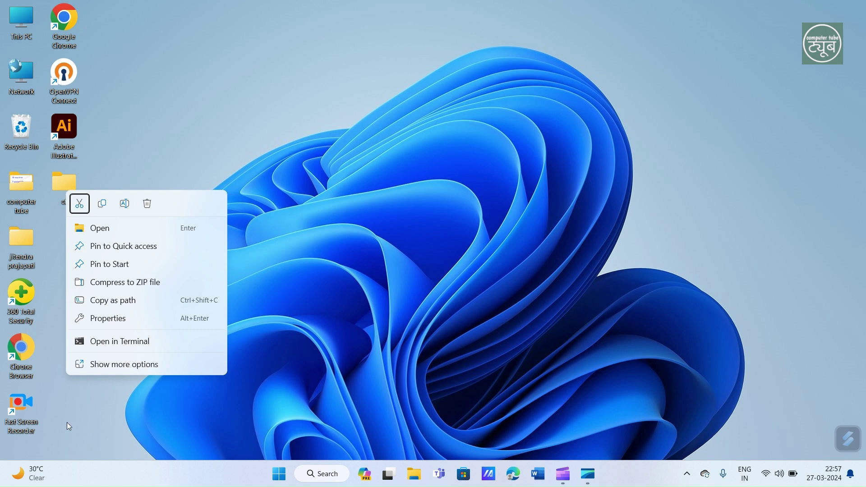
click(93, 364)
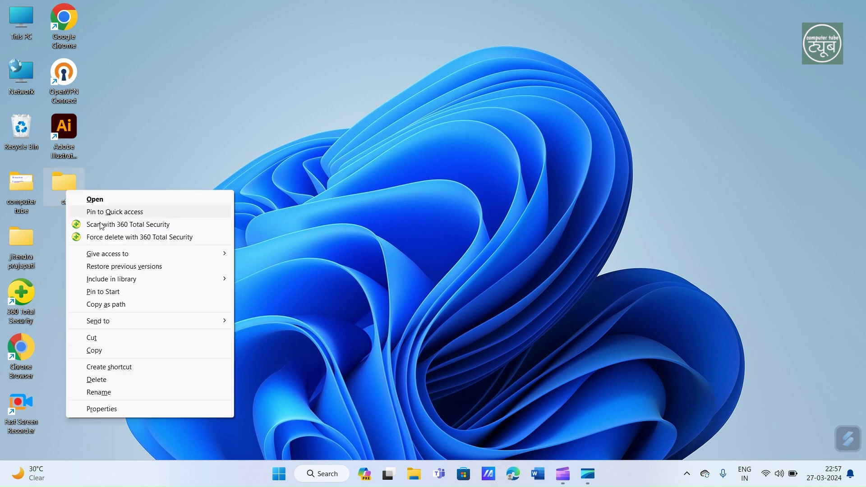
click(107, 396)
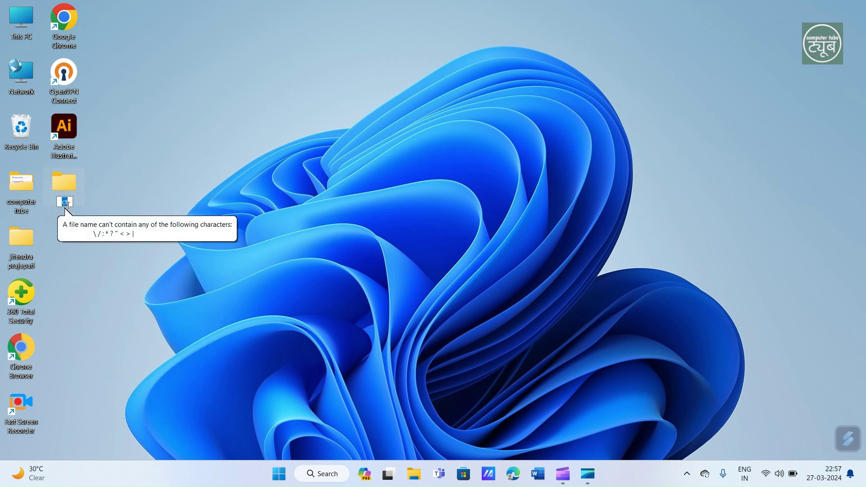
key(BackSpace)
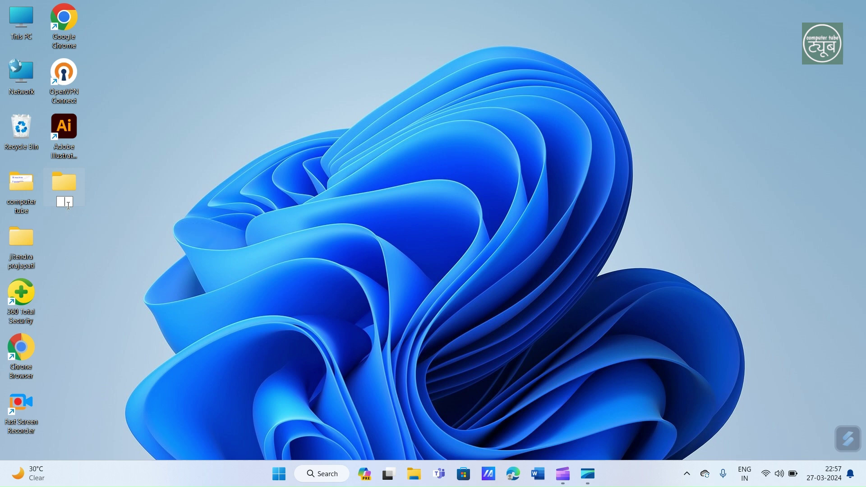
text(computer tube)
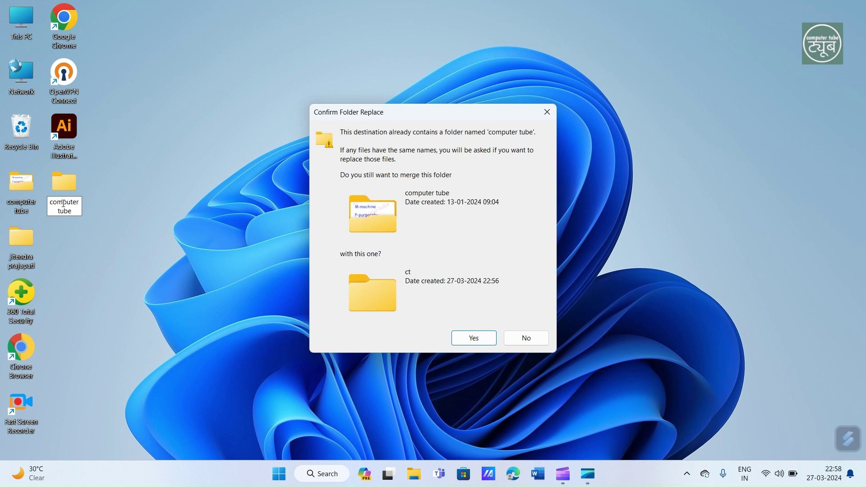
Change the folder's new name to "computer tube 1" and dismiss the request to merge it with the existing folder.
click(77, 214)
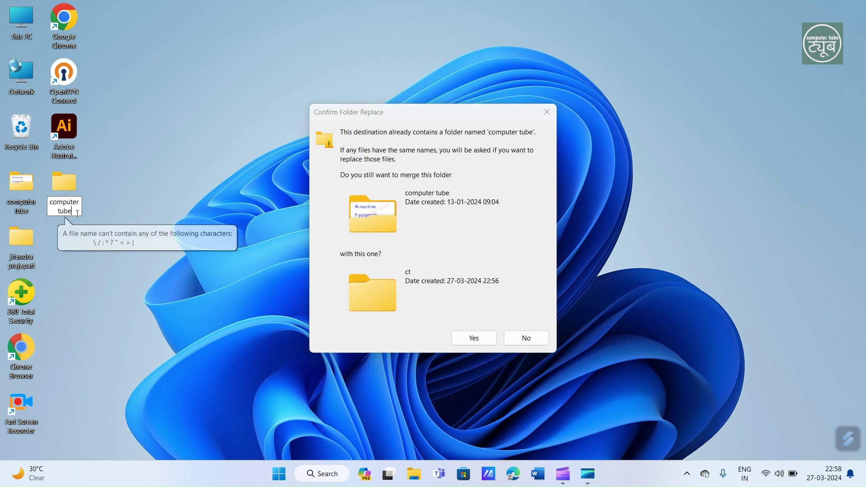
text(1)
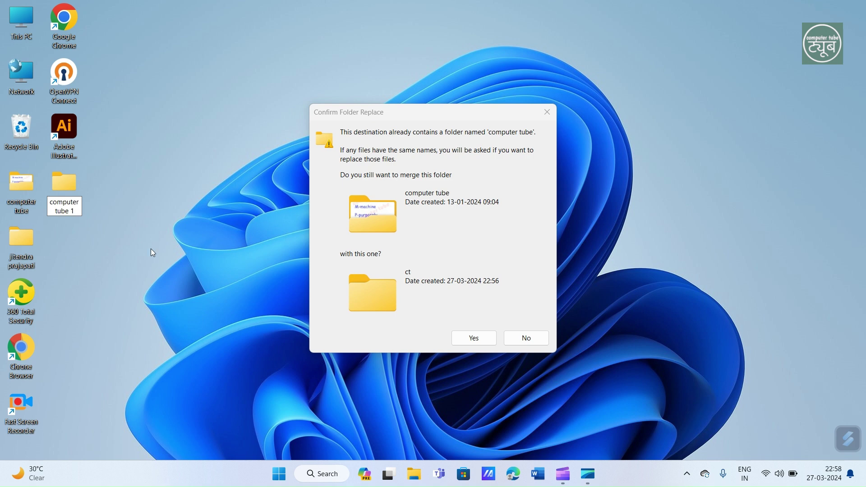
click(372, 357)
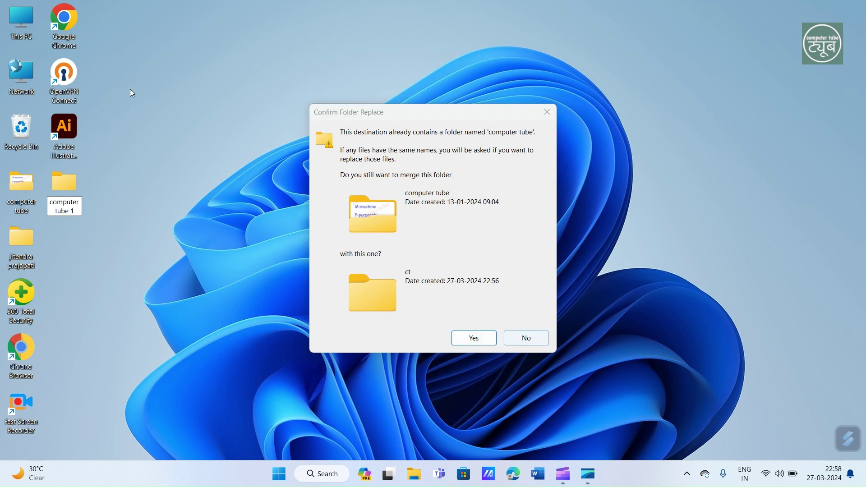
click(547, 111)
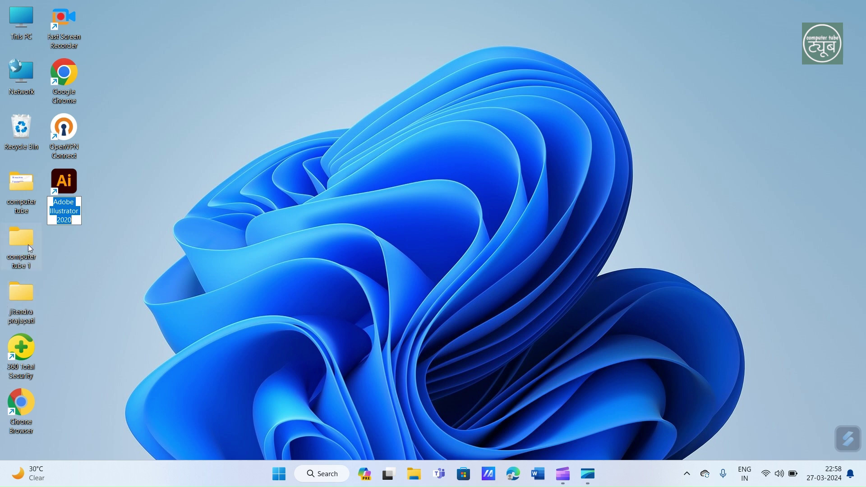
click(113, 176)
Create a new Microsoft Word document on the desktop and keep its default name.
right_click(118, 142)
mouse_move(194, 236)
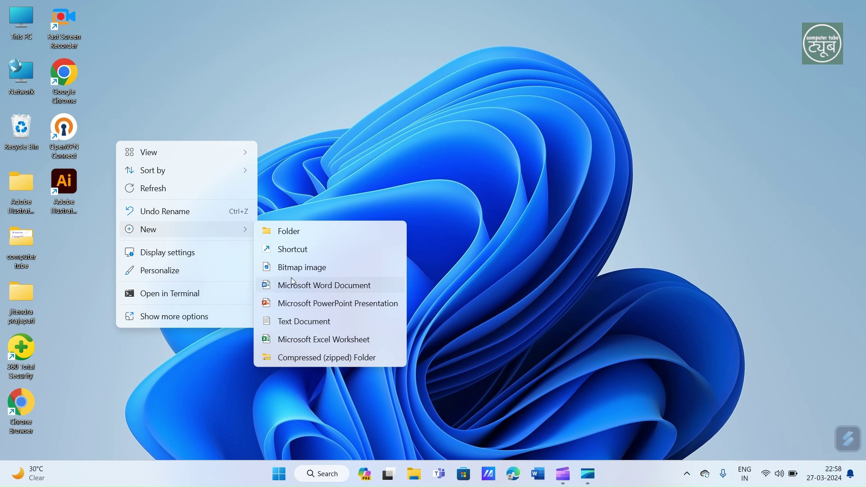
click(305, 287)
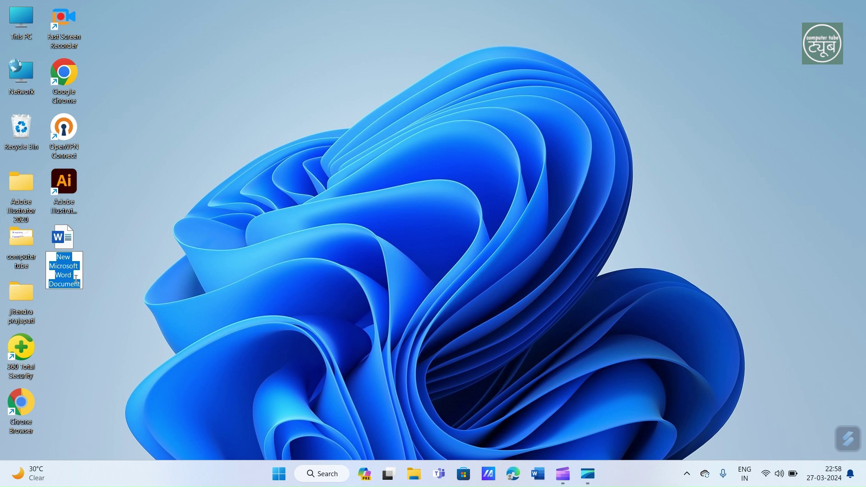
right_click(70, 248)
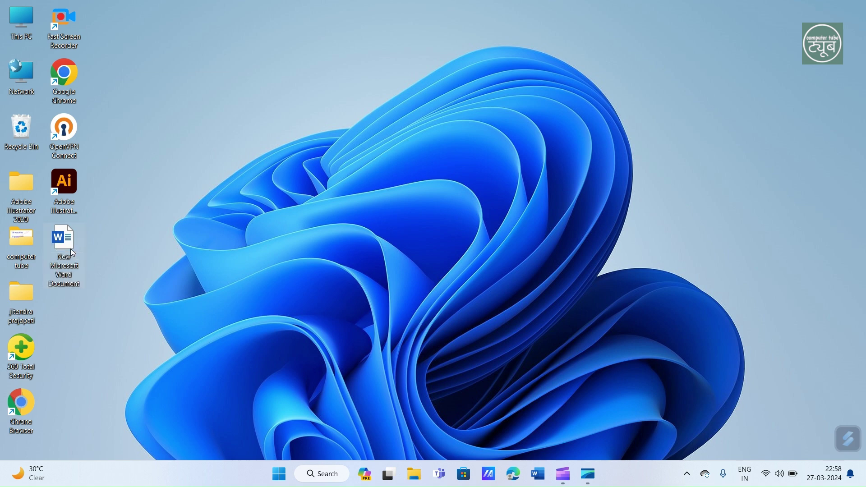
click(27, 354)
right_click(26, 353)
click(23, 353)
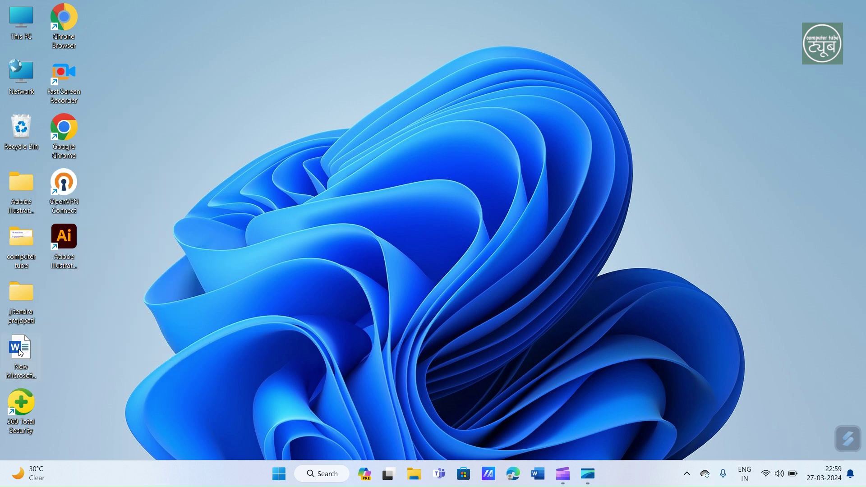
Delete the new Microsoft Word document from the desktop.
right_click(19, 376)
click(92, 362)
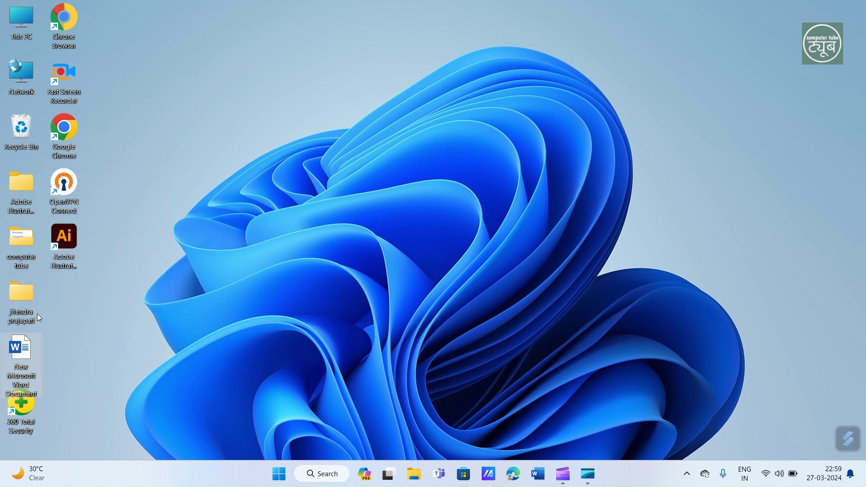
key(Delete)
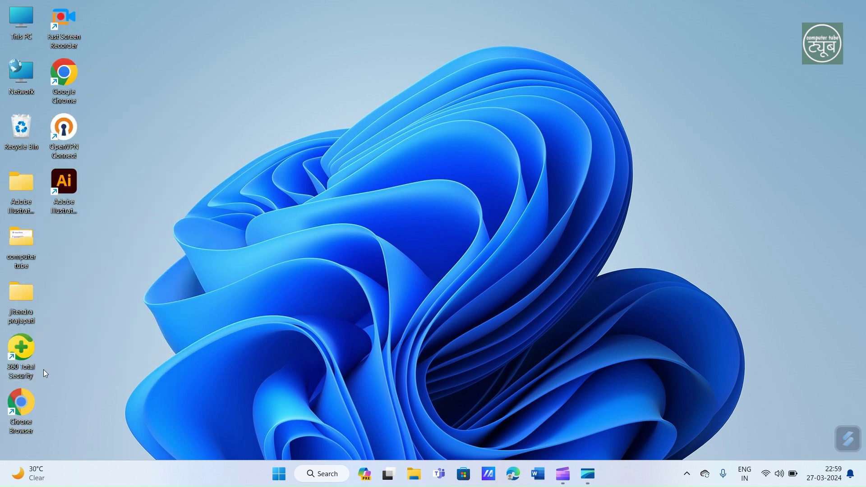
Undo the deletion of the Word document and redo it through the desktop's context menu.
right_click(141, 181)
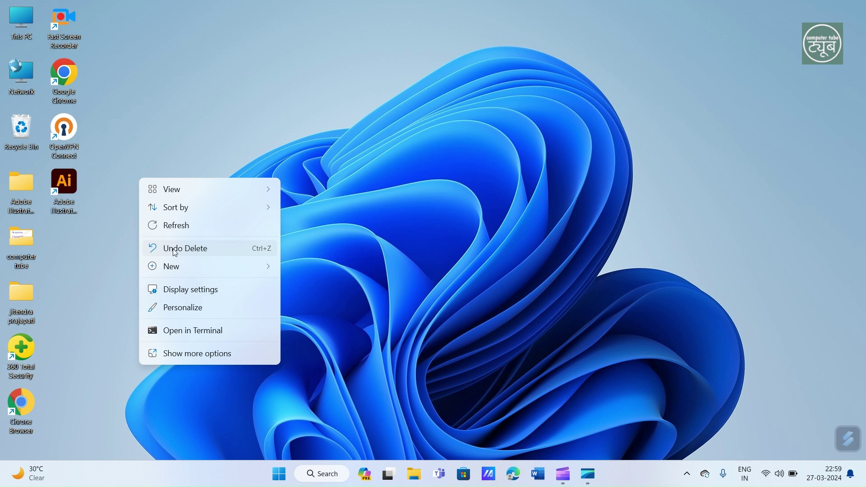
click(206, 247)
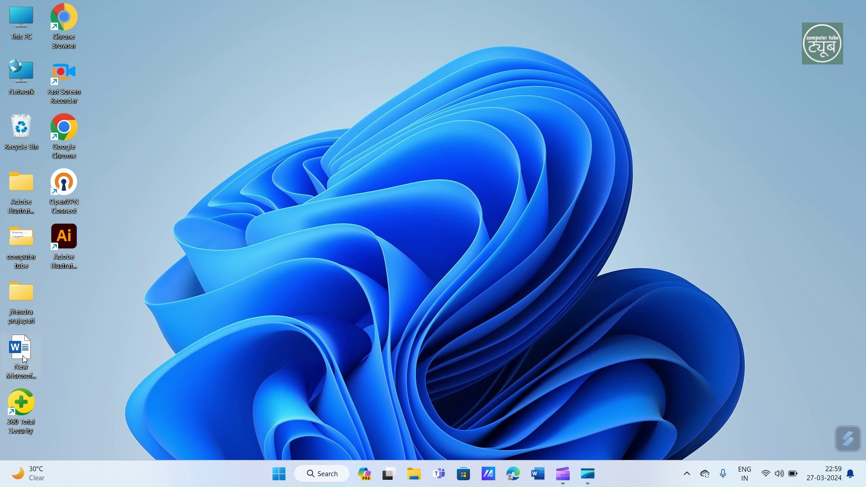
right_click(107, 309)
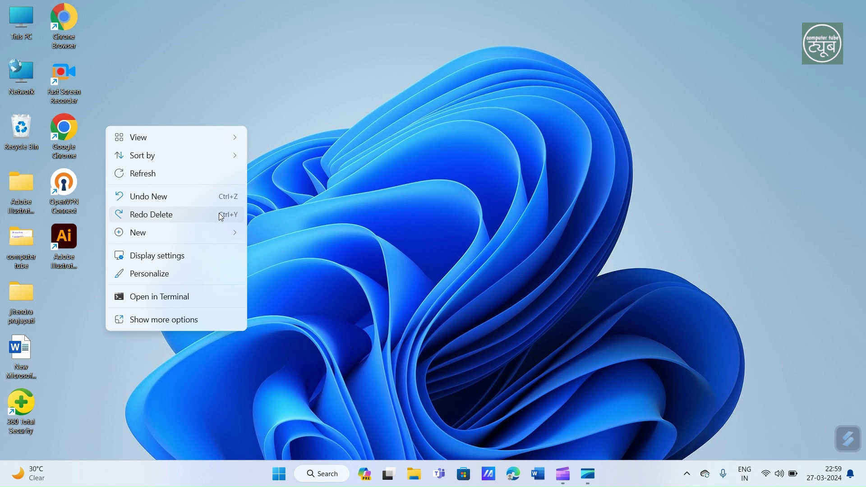
click(147, 215)
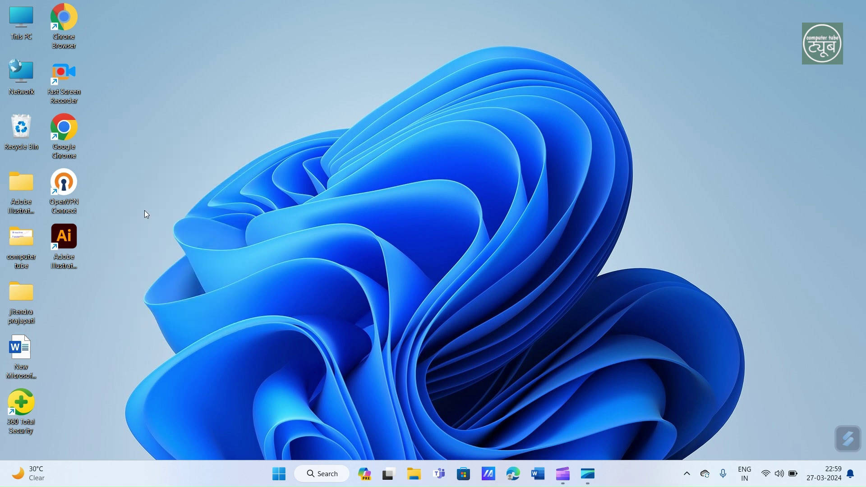
Open the display settings, adjust the built-in display's brightness to 0, and toggle Night light on and back off.
right_click(135, 248)
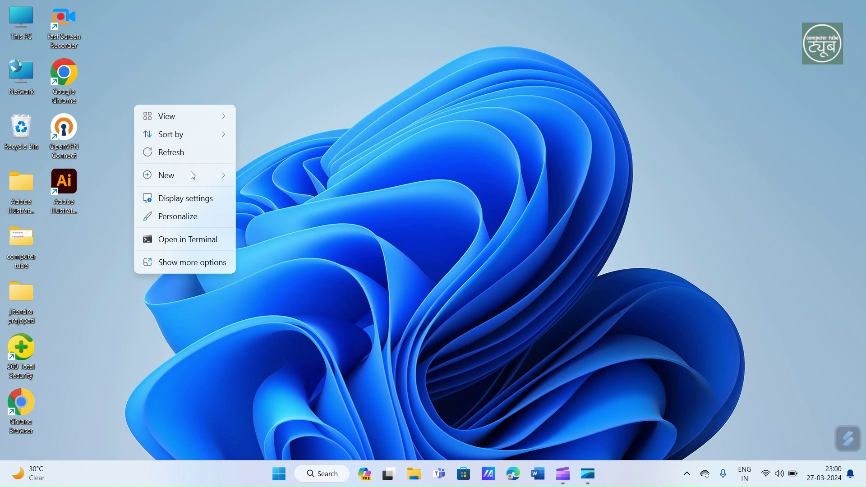
click(201, 203)
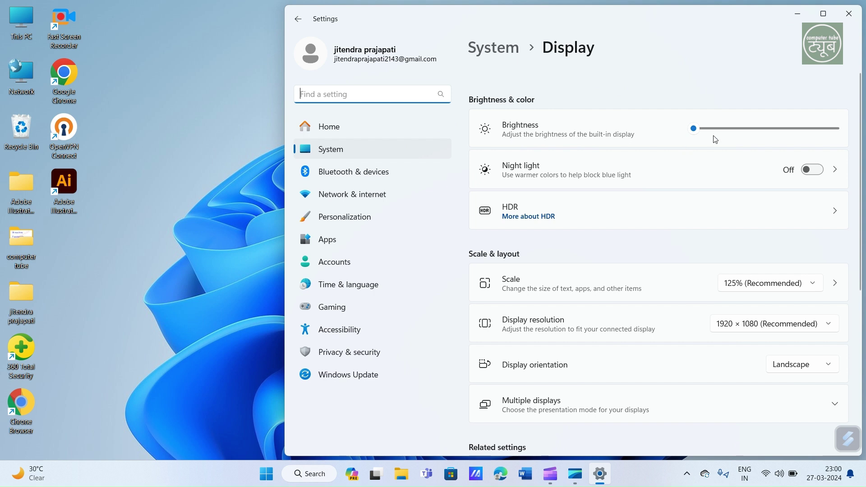
drag(695, 129, 659, 170)
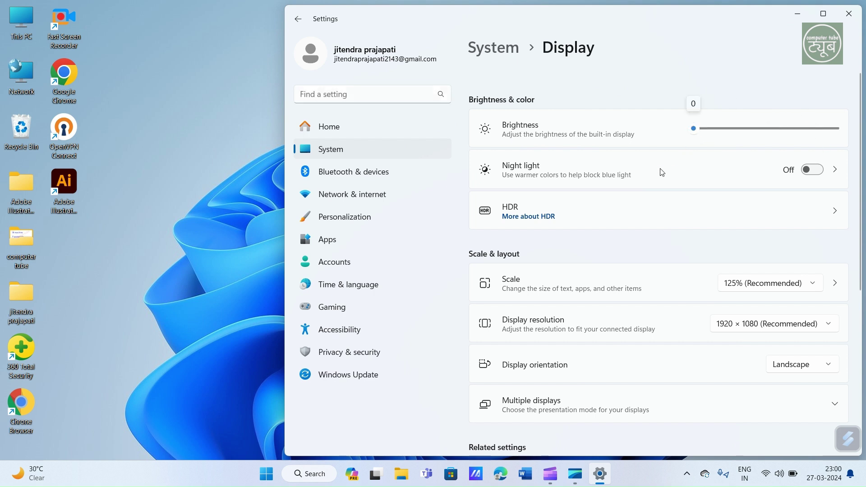
click(813, 170)
click(813, 170)
Look through the scale, resolution, orientation and related display settings, and close Settings.
scroll(524, 235, down, 1)
scroll(522, 243, down, 3)
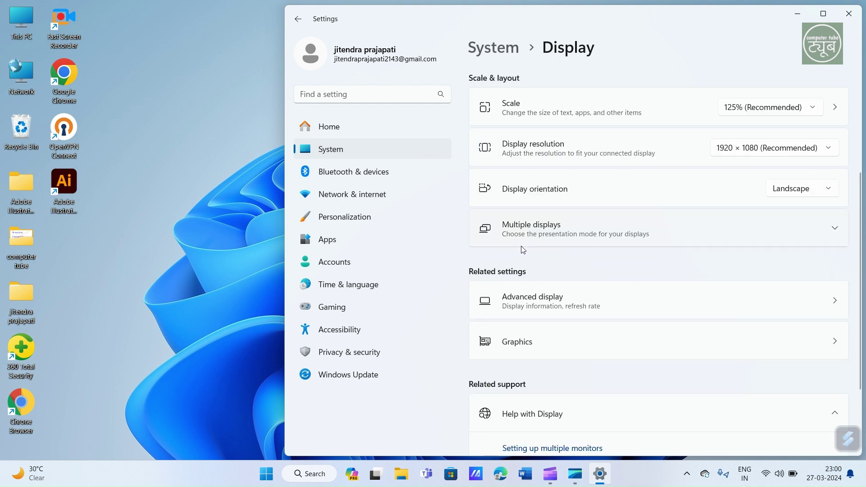
scroll(506, 190, down, 2)
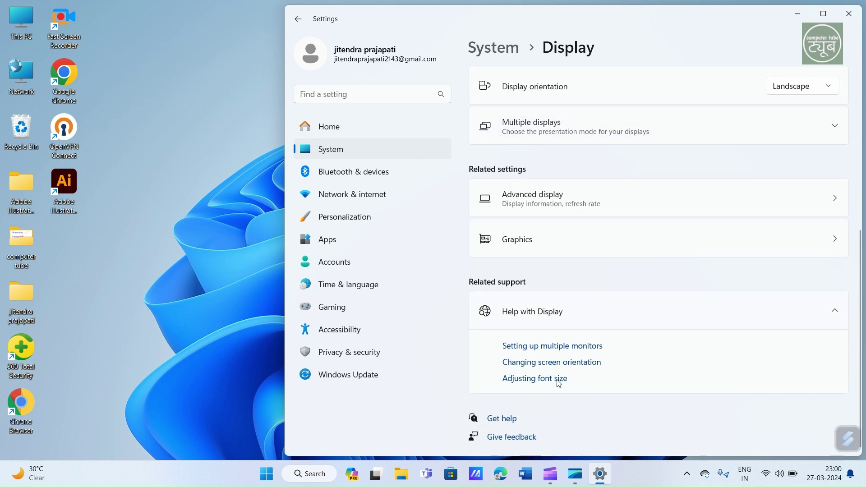
scroll(535, 237, up, 5)
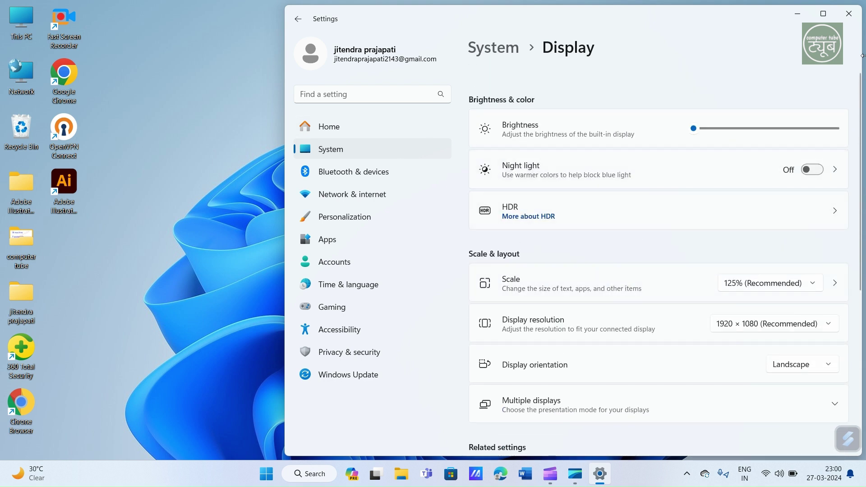
click(849, 20)
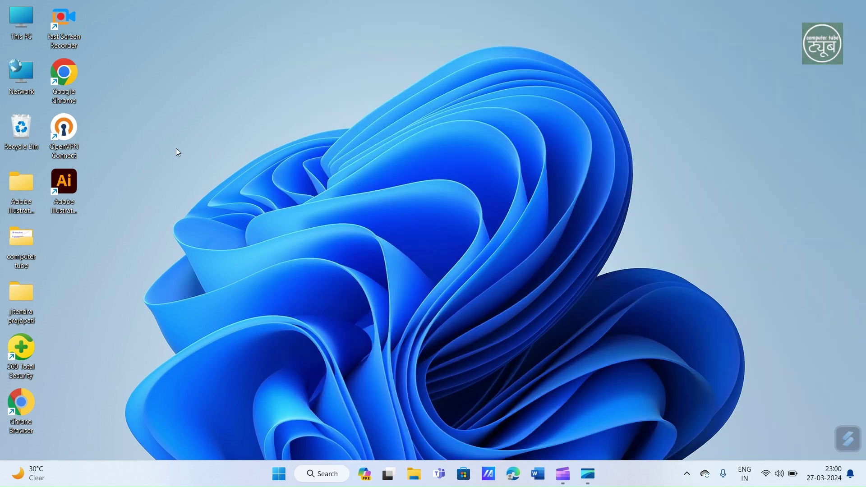
right_click(176, 148)
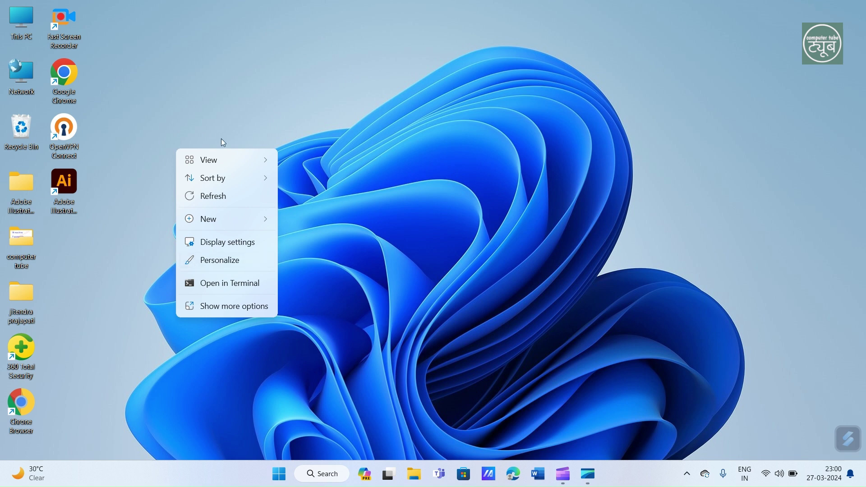
click(189, 124)
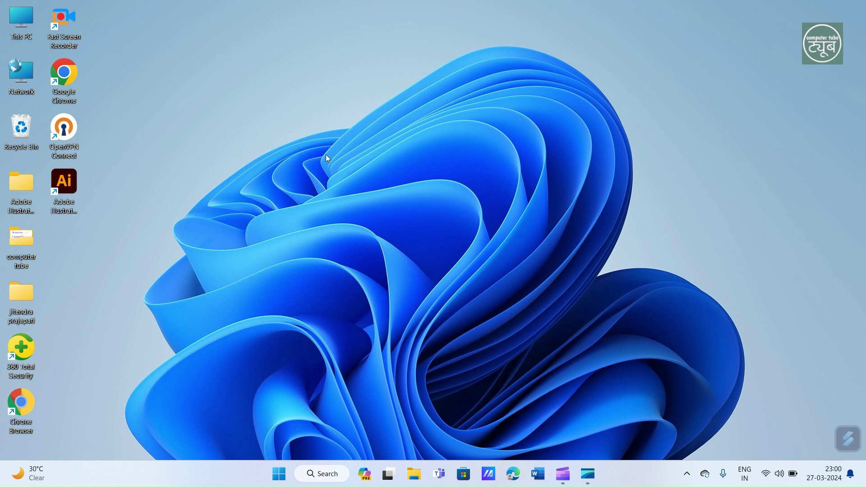
Open the personalization settings, move the window lower on the desktop, and apply the dark Windows theme with the blue bloom.
right_click(210, 62)
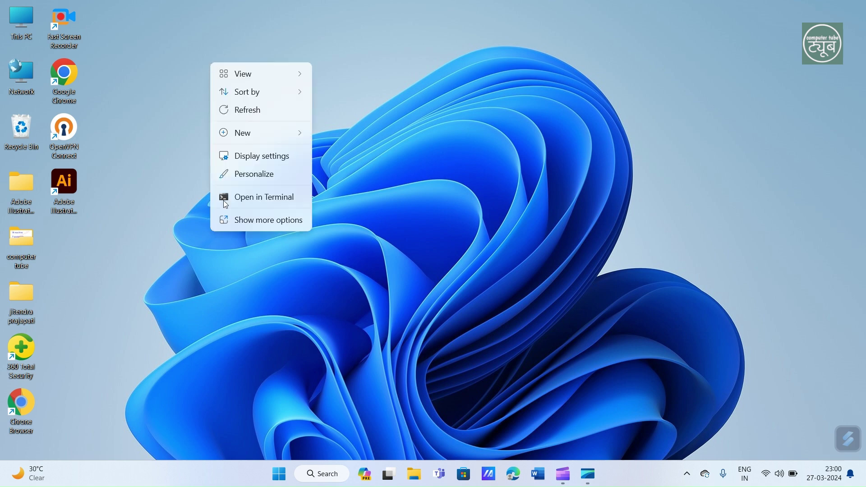
click(235, 180)
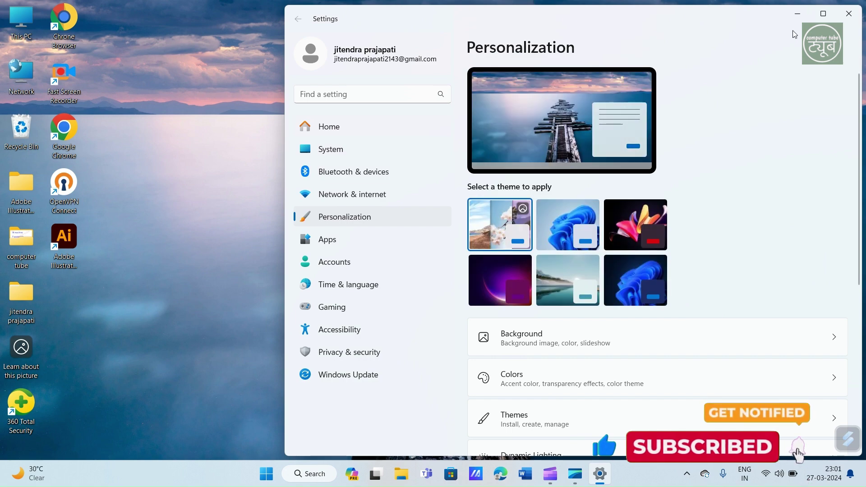
drag(657, 8, 539, 172)
scroll(508, 305, down, 3)
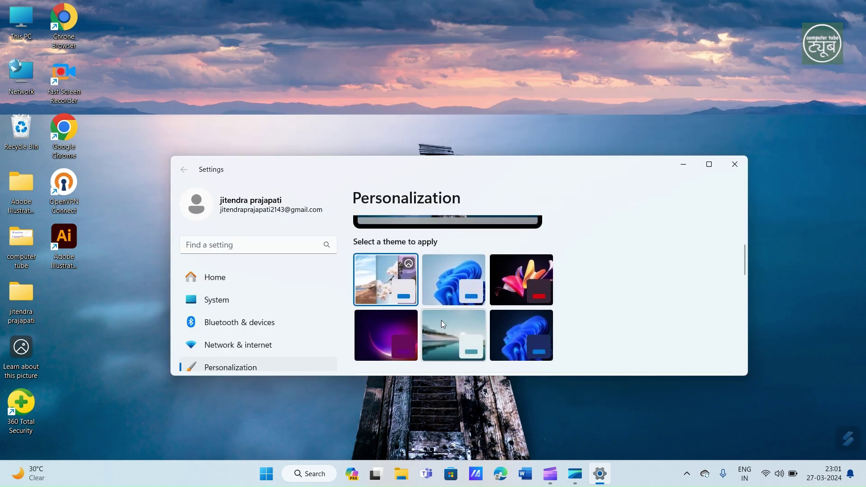
click(511, 331)
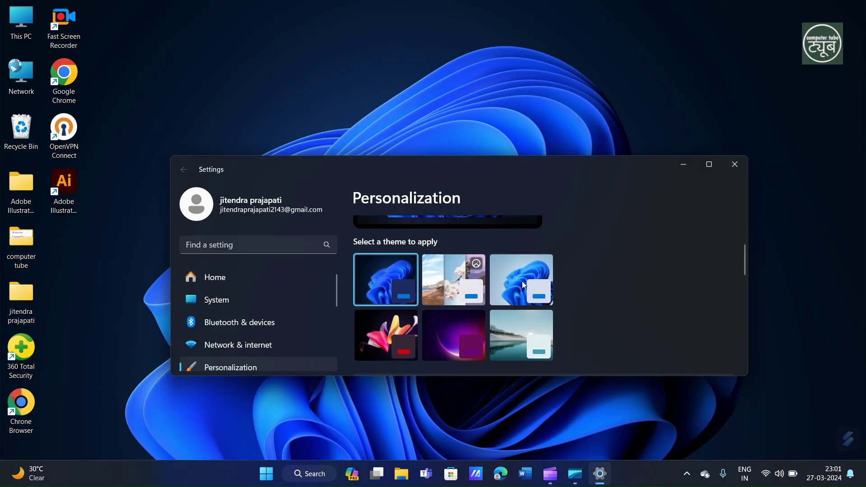
Apply the light Windows theme with the blue bloom on a pale background.
scroll(521, 281, down, 2)
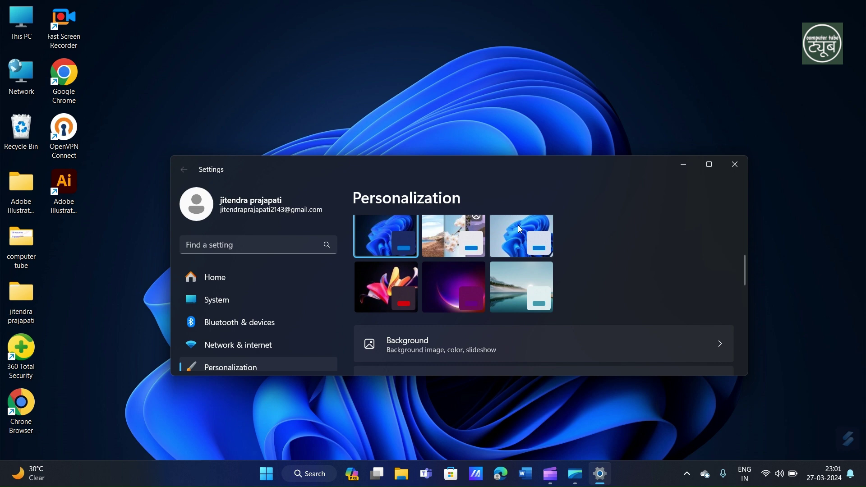
scroll(520, 229, up, 2)
click(505, 270)
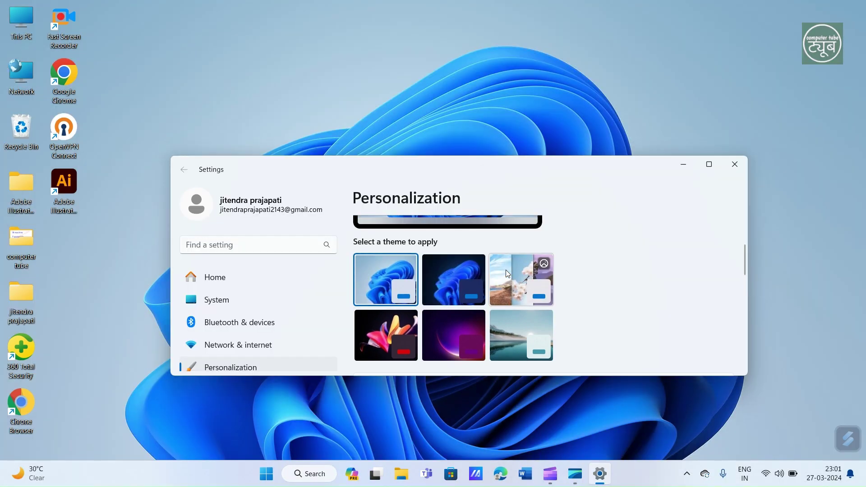
Open the Background personalization settings and start browsing for a desktop photo.
scroll(508, 273, down, 5)
scroll(508, 274, up, 1)
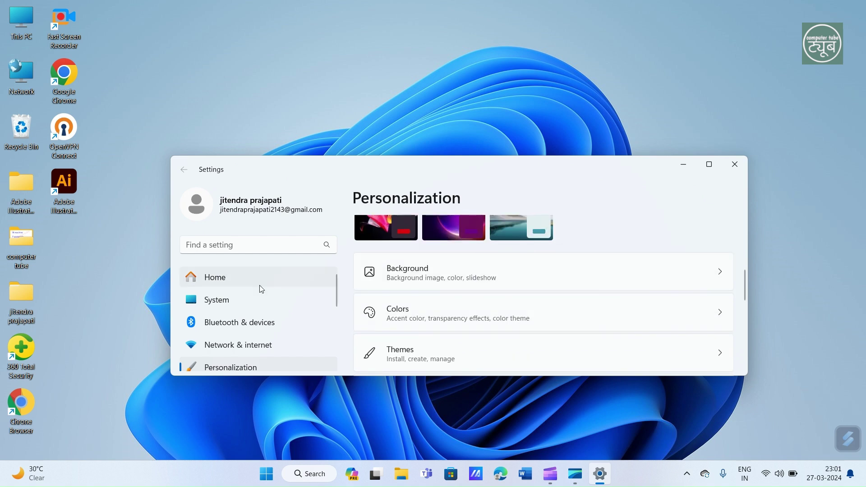
click(413, 274)
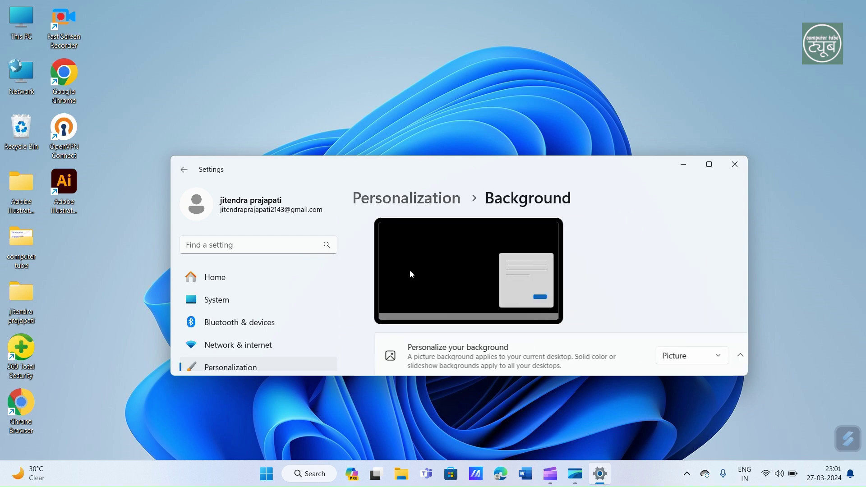
scroll(426, 268, down, 2)
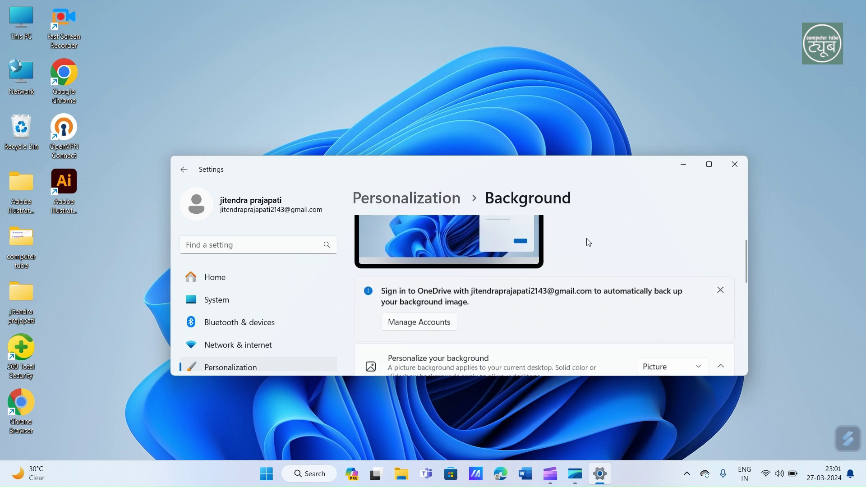
scroll(589, 242, down, 5)
scroll(589, 243, up, 2)
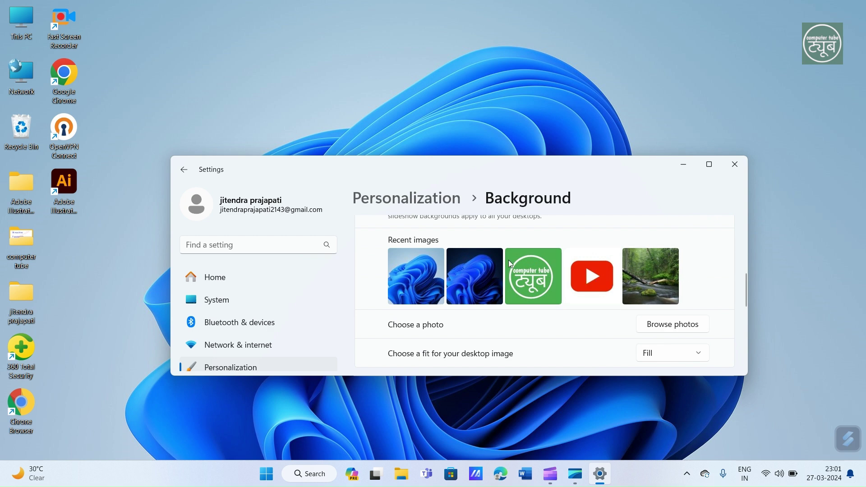
click(656, 327)
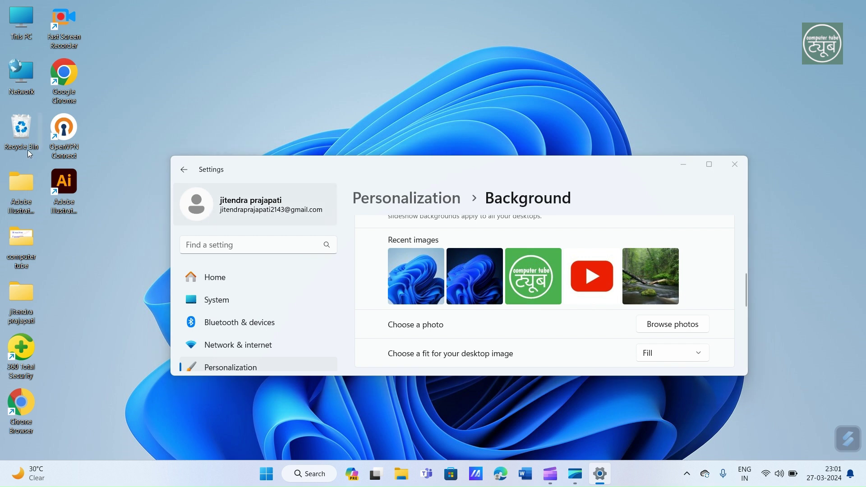
Set the colourful paintbrush picture "WhatsApp Image 2024-01-04 at 12.03.00_705719fe" from Downloads as the desktop background.
scroll(335, 281, down, 3)
scroll(336, 281, up, 2)
scroll(336, 281, down, 2)
scroll(336, 280, down, 3)
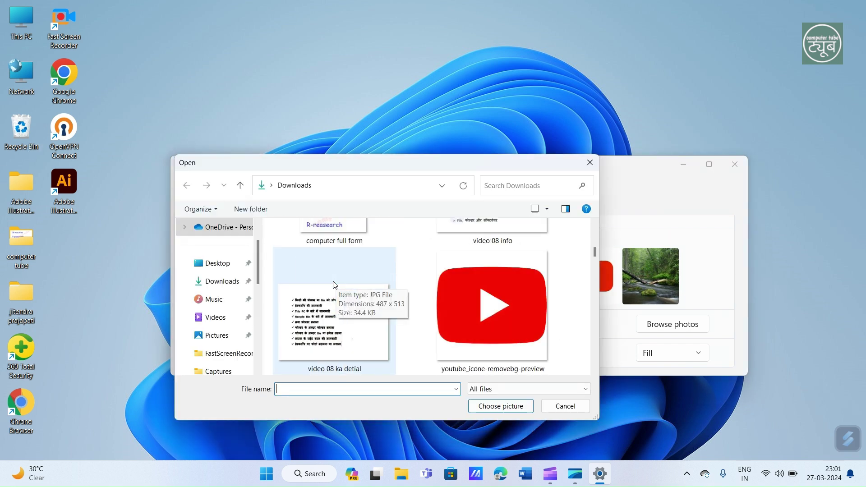
scroll(357, 337, down, 3)
scroll(358, 332, up, 3)
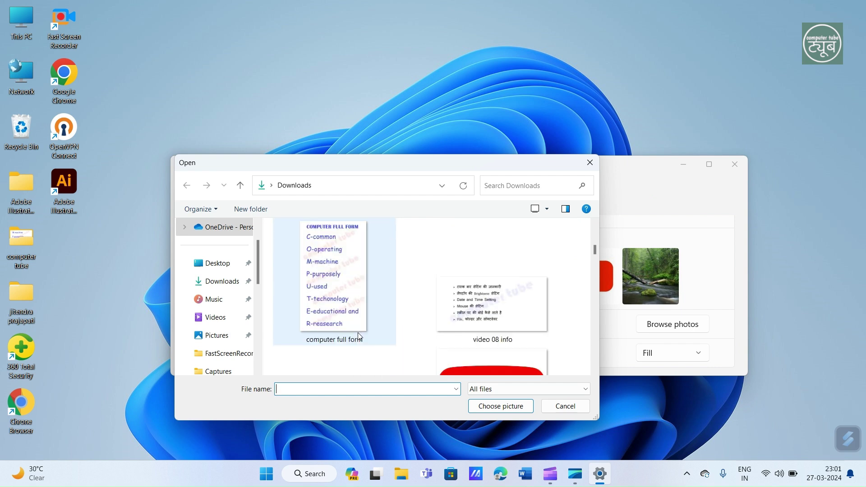
scroll(584, 302, down, 3)
scroll(396, 290, down, 3)
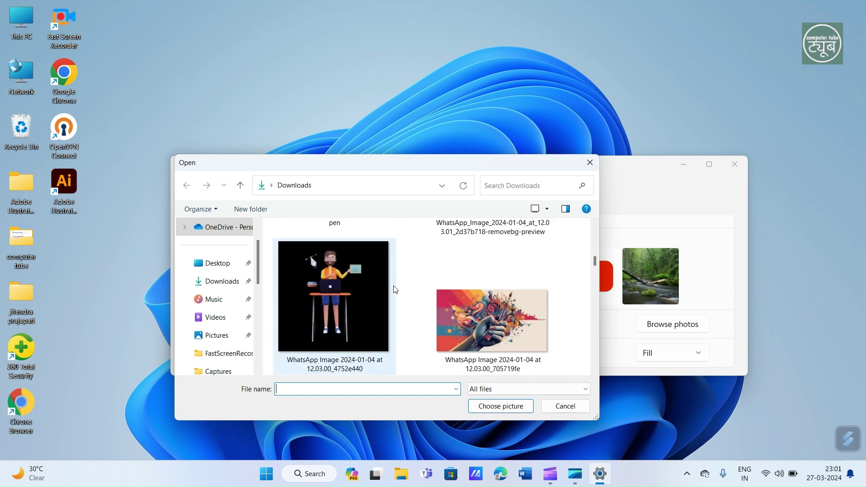
scroll(412, 332, down, 3)
scroll(412, 333, up, 3)
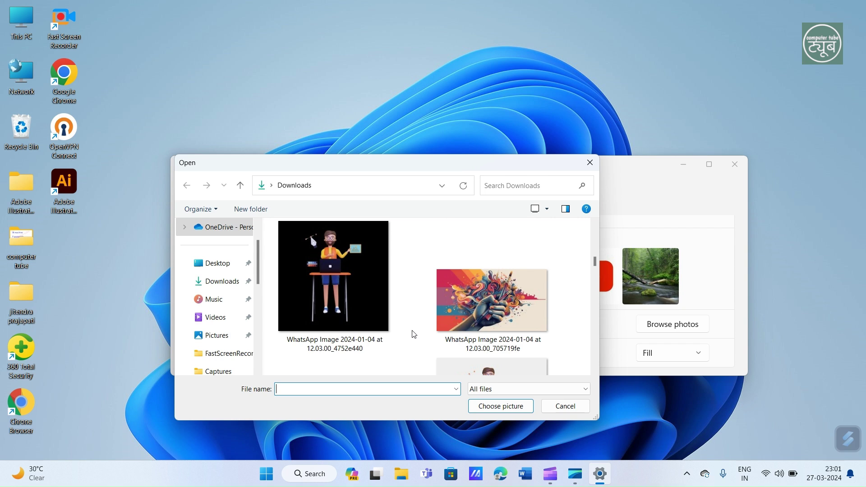
click(497, 326)
click(485, 408)
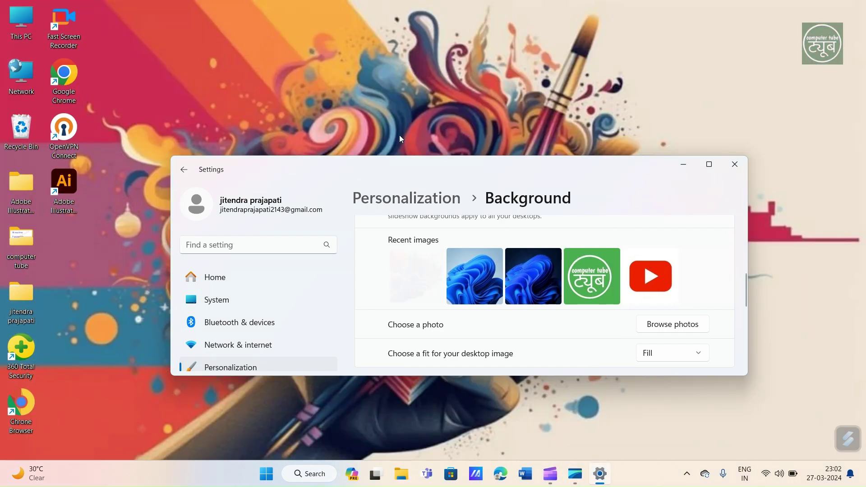
Review the background preview and recent images, and close Settings.
scroll(505, 270, up, 3)
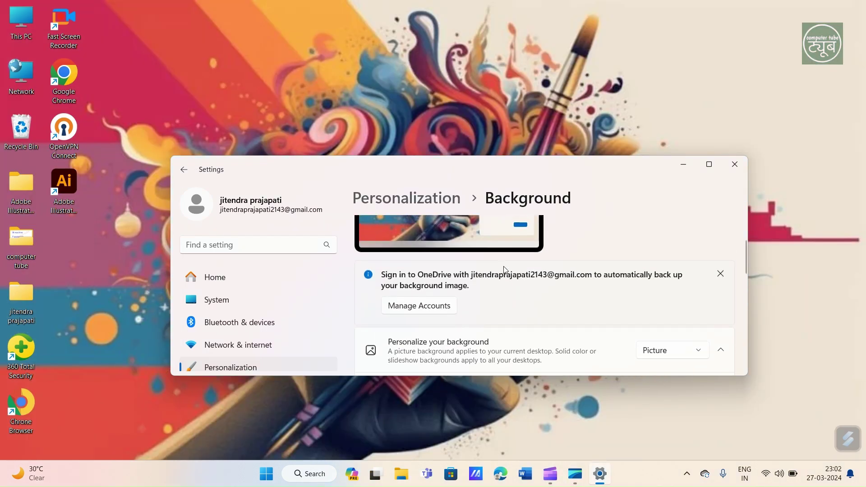
scroll(506, 270, up, 2)
scroll(505, 270, down, 3)
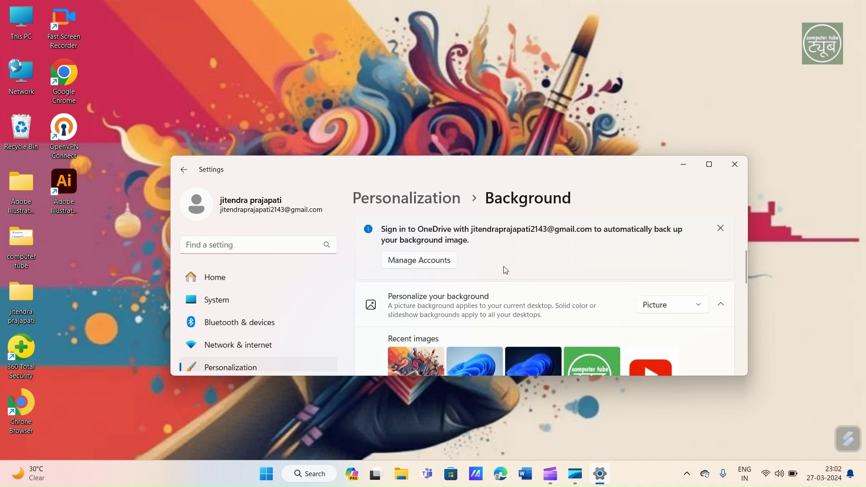
scroll(506, 270, down, 3)
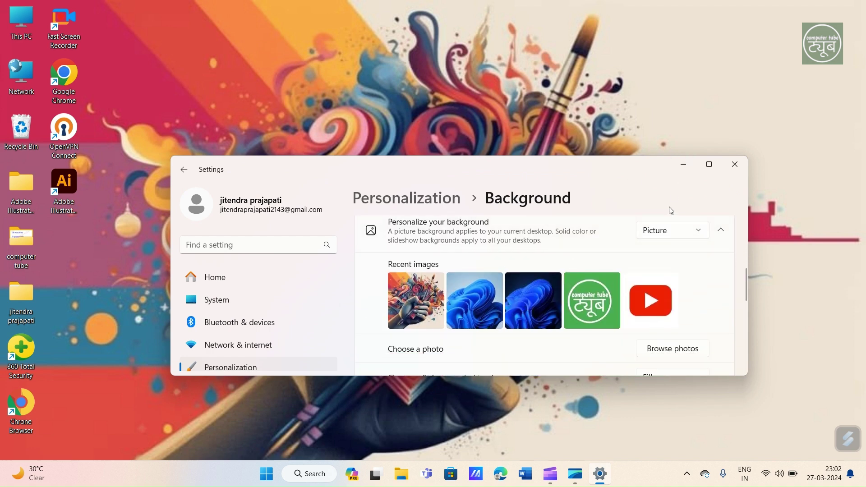
click(735, 164)
Set the "youtube ka logo-removebg-preview" picture from the Downloads folder as the desktop background, and minimize File Explorer.
click(415, 477)
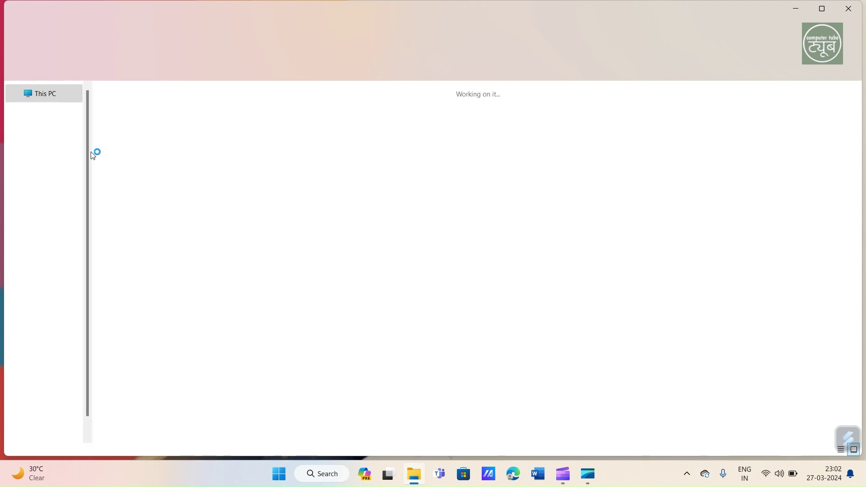
click(50, 193)
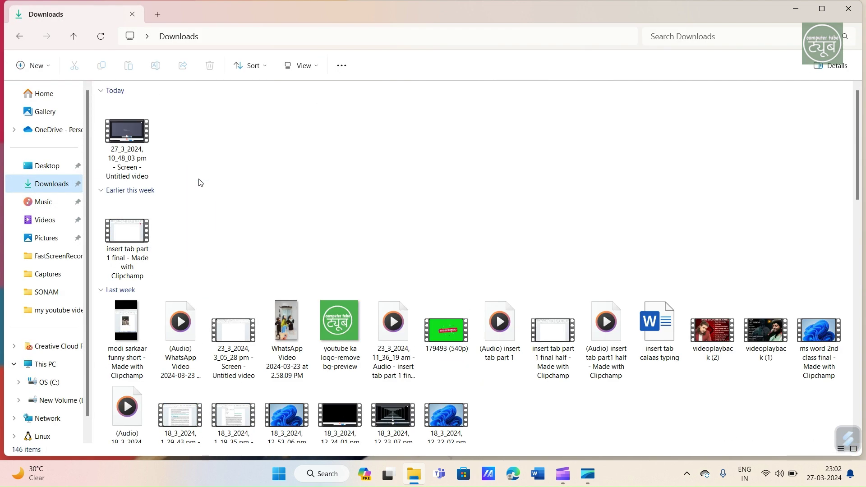
click(339, 329)
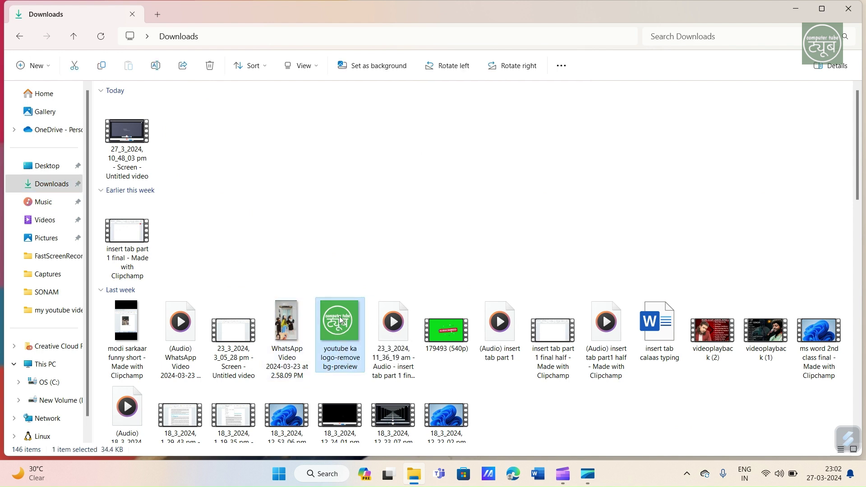
key(shift+F10)
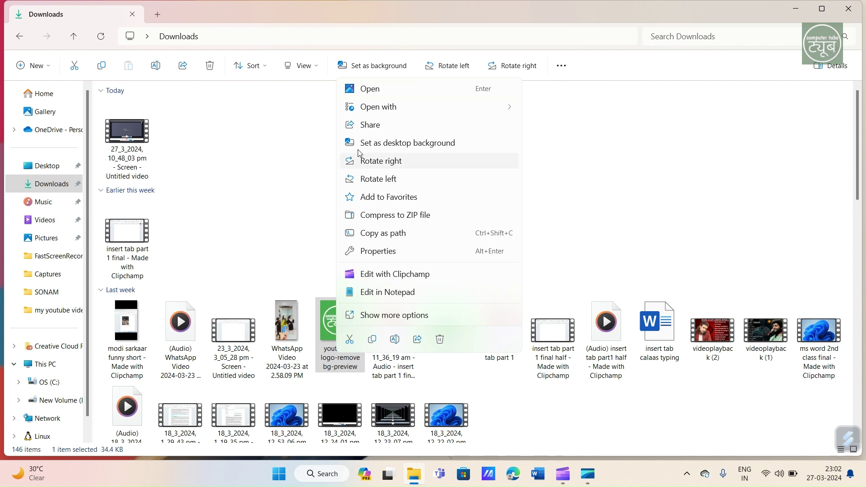
click(412, 149)
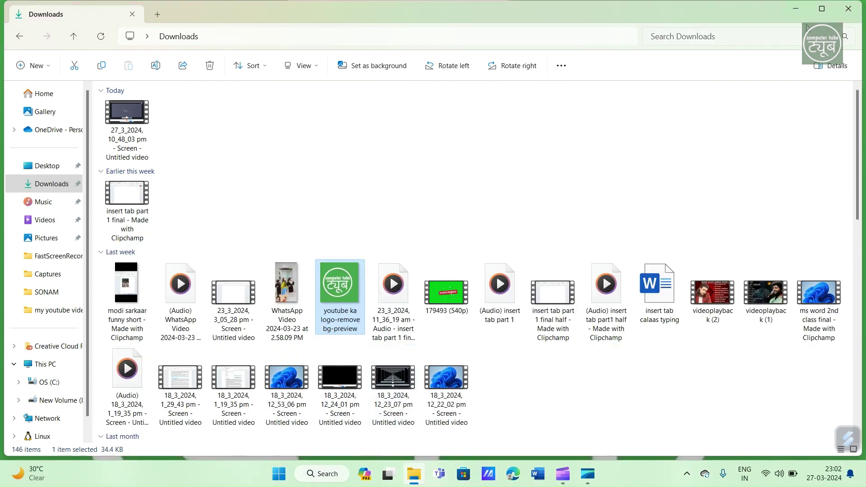
click(796, 8)
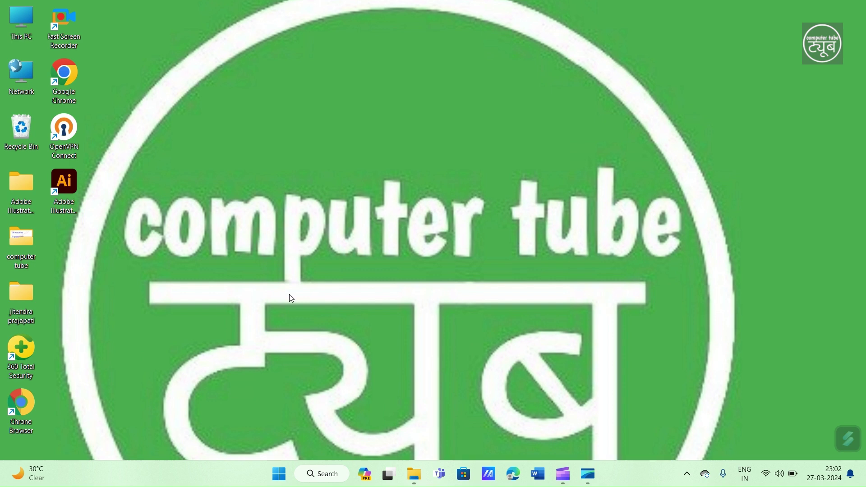
Open the desktop's Personalization settings and apply the light Windows theme with the blue bloom.
right_click(412, 292)
click(440, 229)
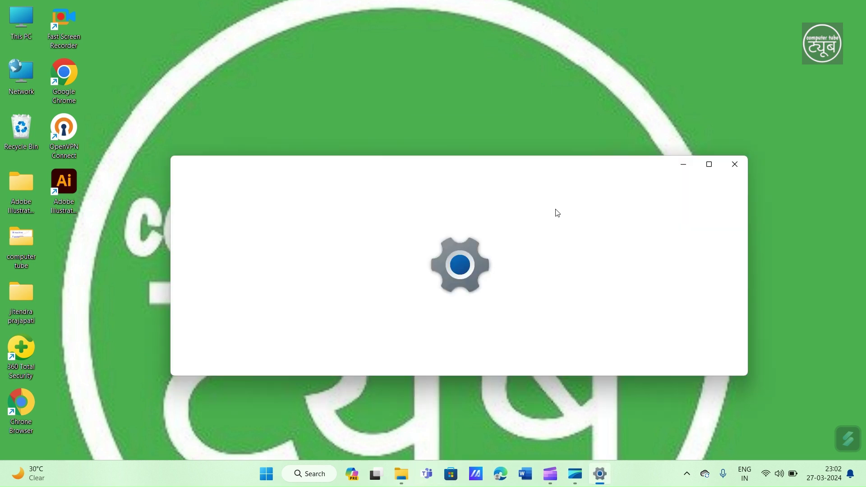
scroll(449, 259, down, 3)
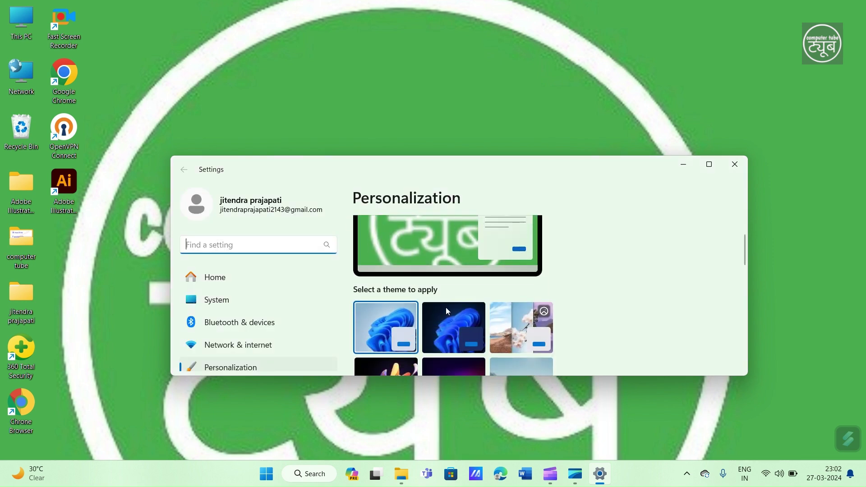
scroll(442, 334, down, 1)
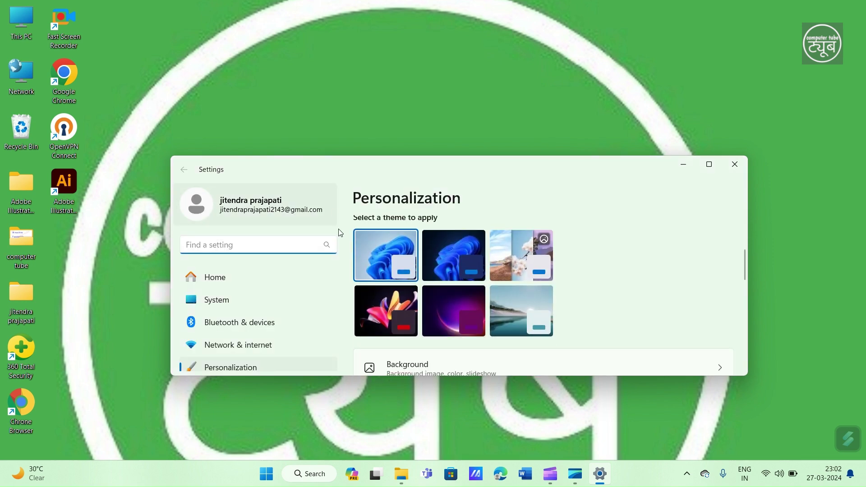
click(391, 262)
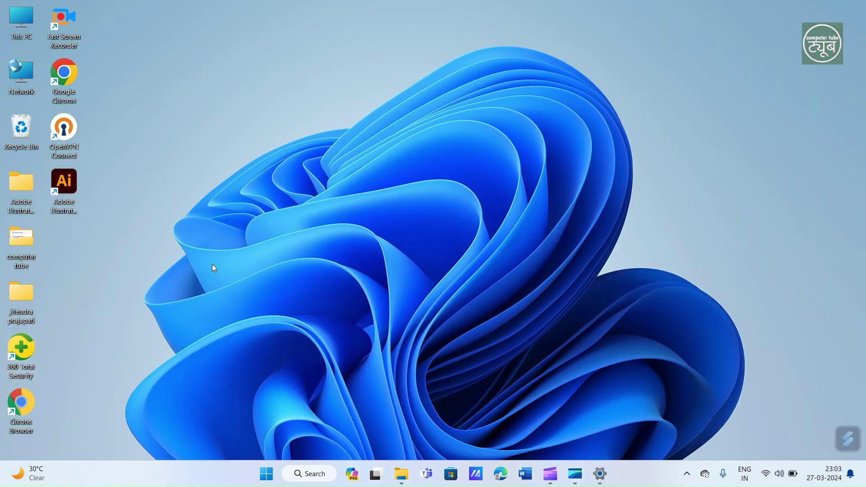
Open the desktop location in Terminal from the desktop context menu, and close the PowerShell window.
right_click(180, 178)
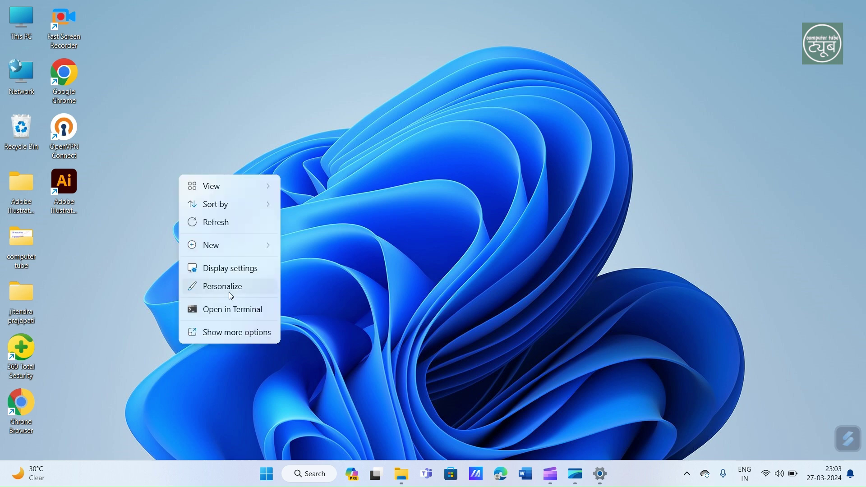
click(211, 313)
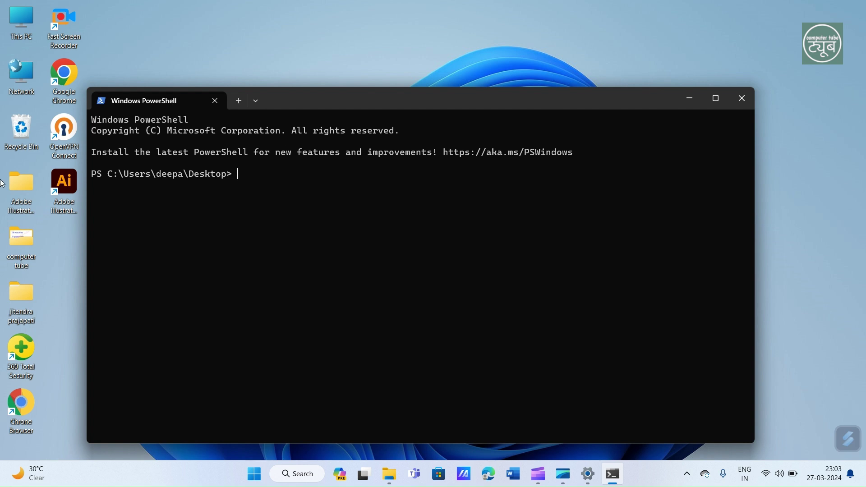
click(742, 105)
Expand the desktop context menu to its classic full set of options and look at the View choices.
right_click(345, 292)
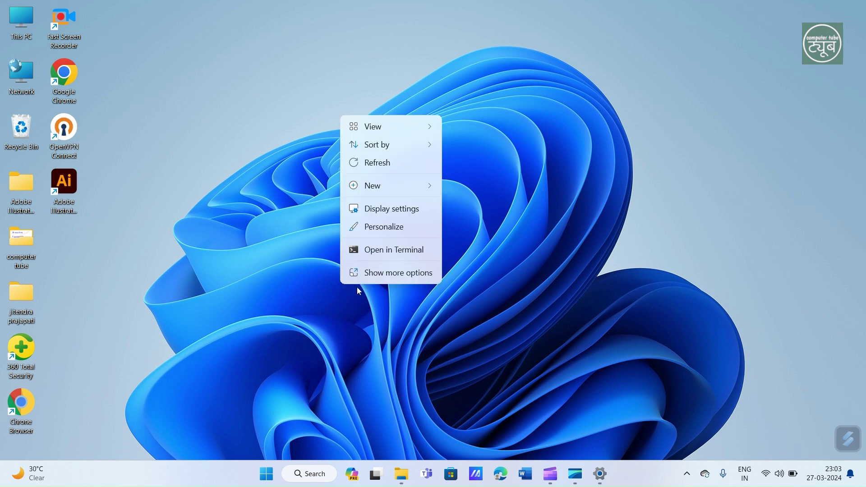
click(397, 274)
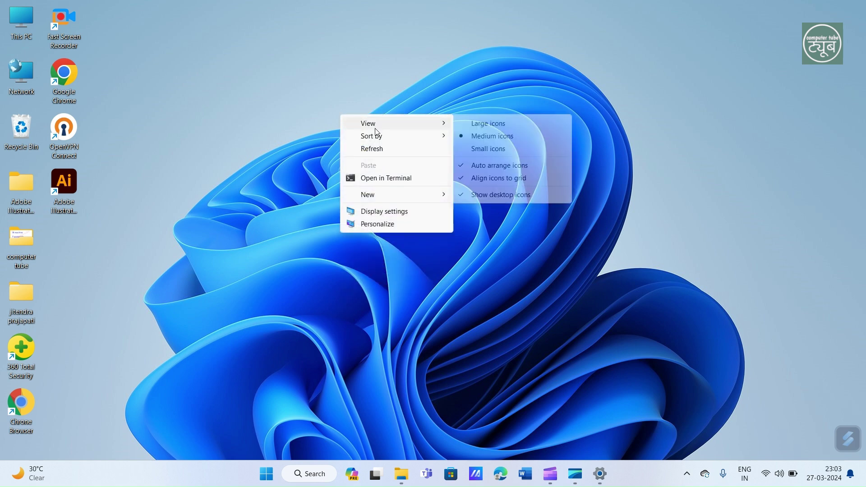